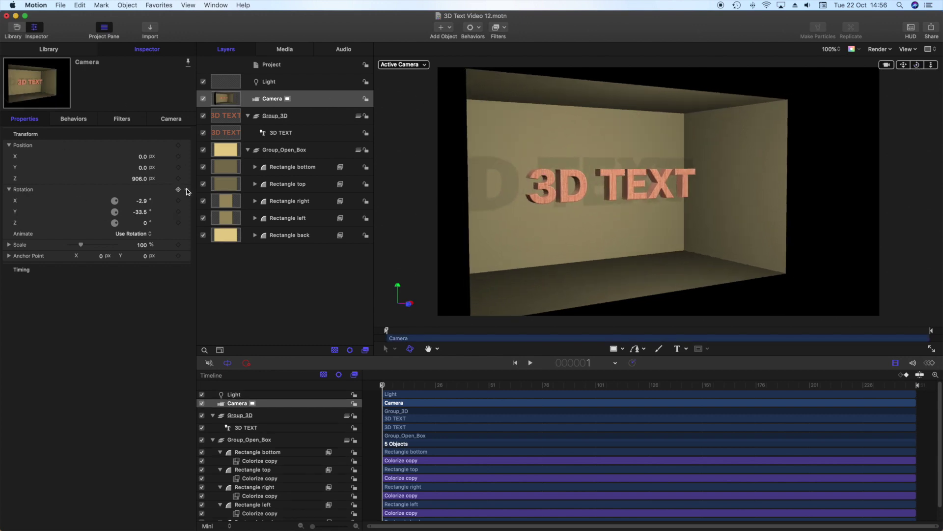
# Reset the camera's rotation to zero, and switch the Light off and back on to compare the scene.
pyautogui.click(187, 191)
pyautogui.click(207, 193)
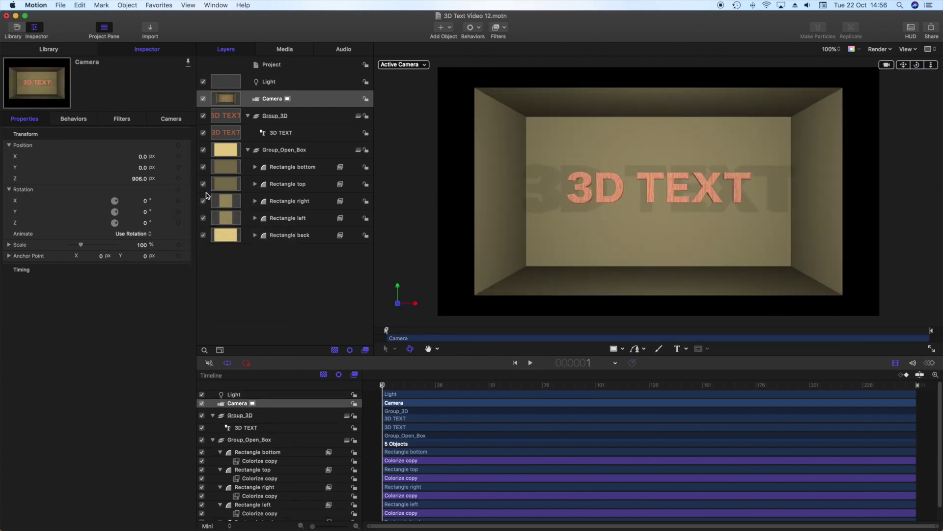
pyautogui.click(203, 82)
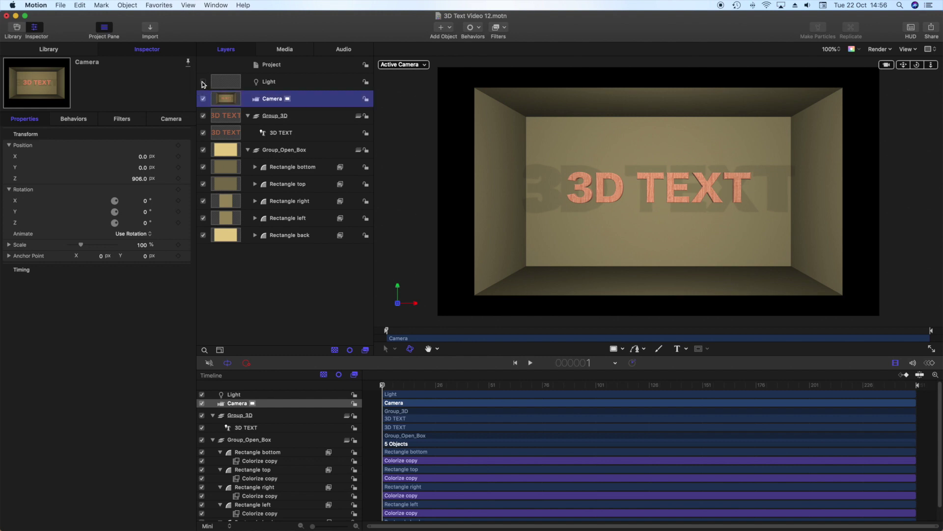
pyautogui.click(203, 83)
# Replace the material on all facets of the 3D TEXT layer with one from the Concrete material library.
pyautogui.click(282, 135)
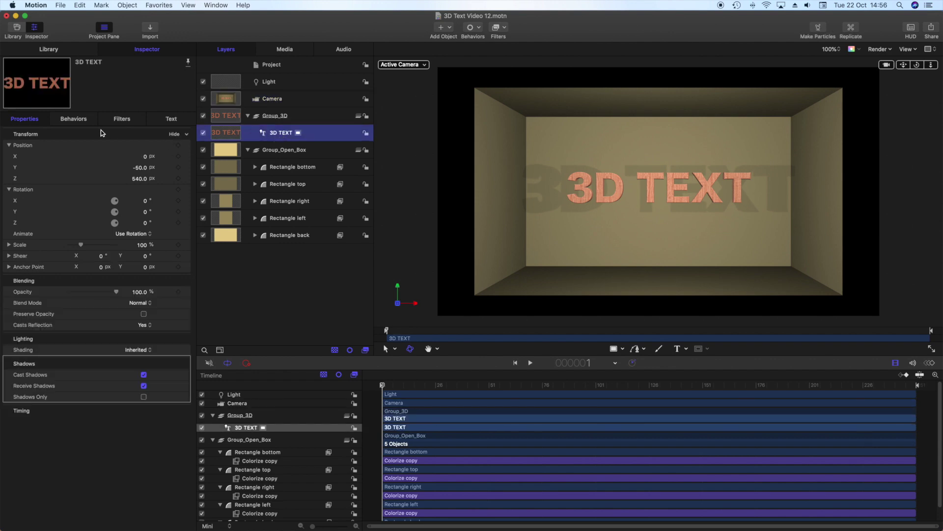
pyautogui.click(168, 120)
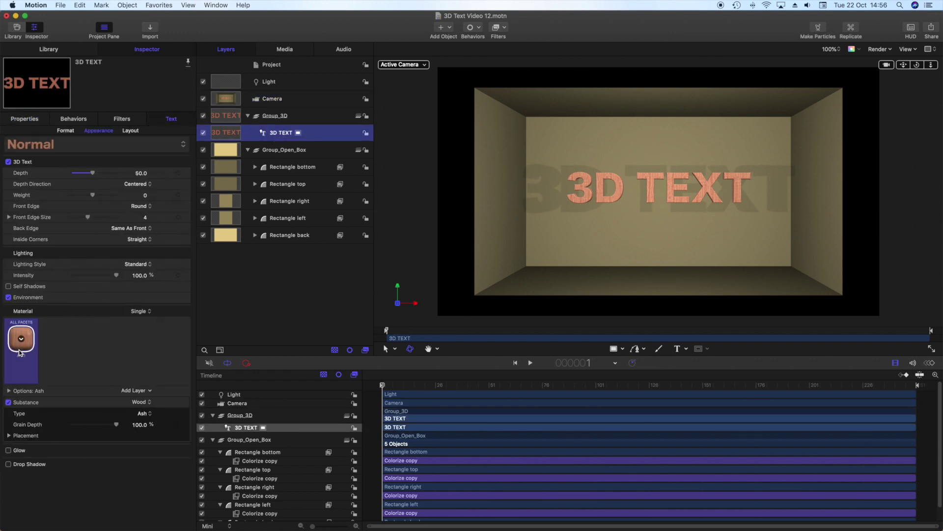
pyautogui.click(21, 341)
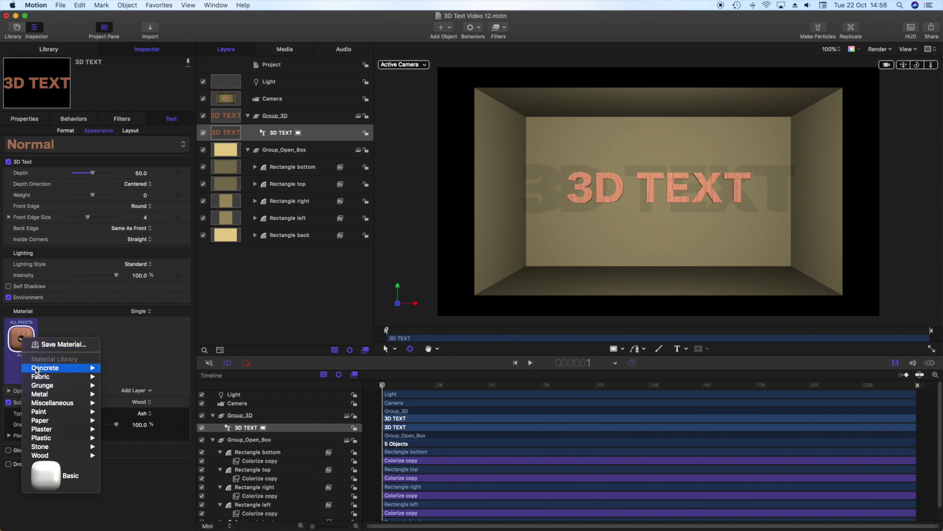
pyautogui.moveTo(93, 370)
pyautogui.click(123, 360)
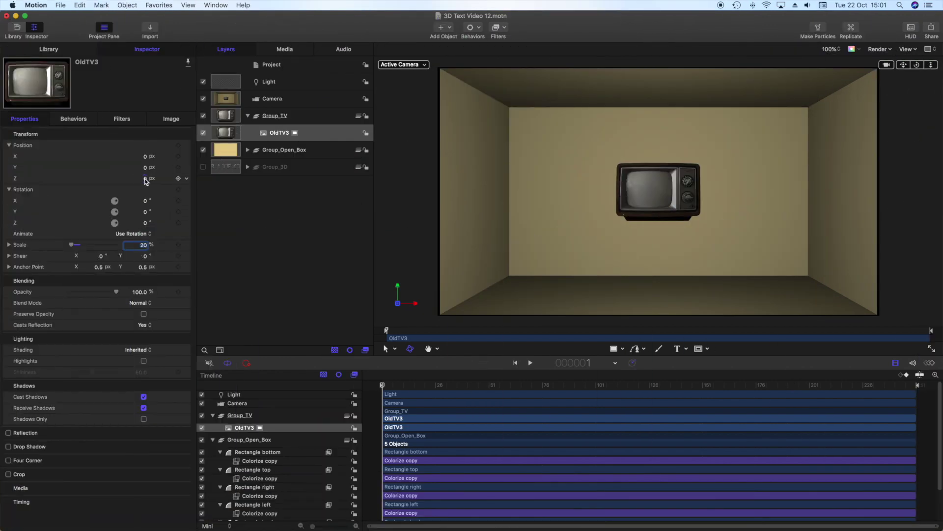
# Move OldTV3 forward to a Z position of 591 px and turn off the scene's Light.
pyautogui.moveTo(146, 182); pyautogui.dragTo(219, 180)
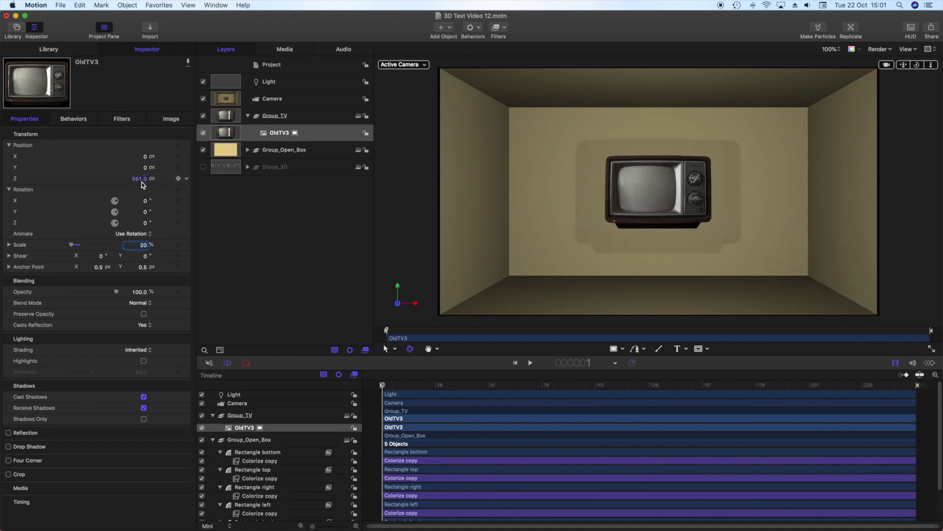
pyautogui.click(203, 82)
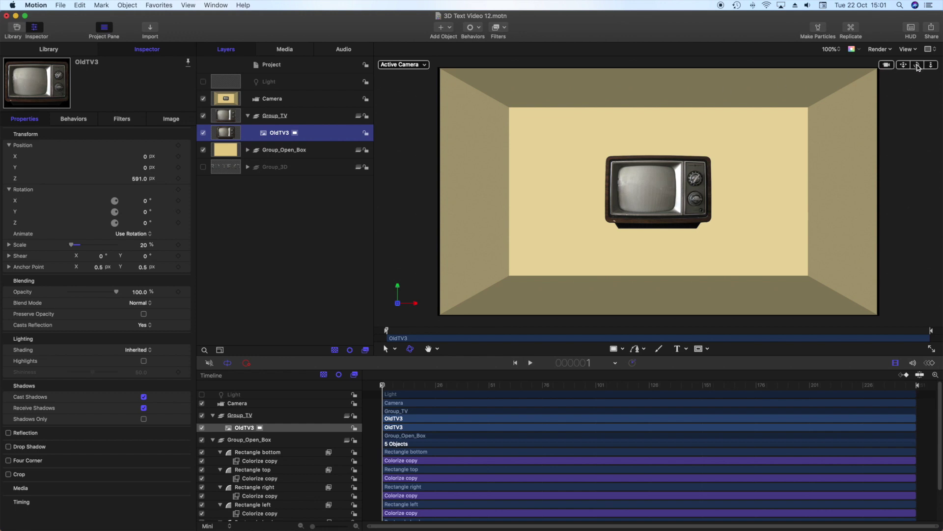
pyautogui.moveTo(918, 67)
pyautogui.mouseDown()
pyautogui.moveTo(942, 68)
pyautogui.moveTo(872, 69)
pyautogui.moveTo(909, 68)
pyautogui.mouseUp()
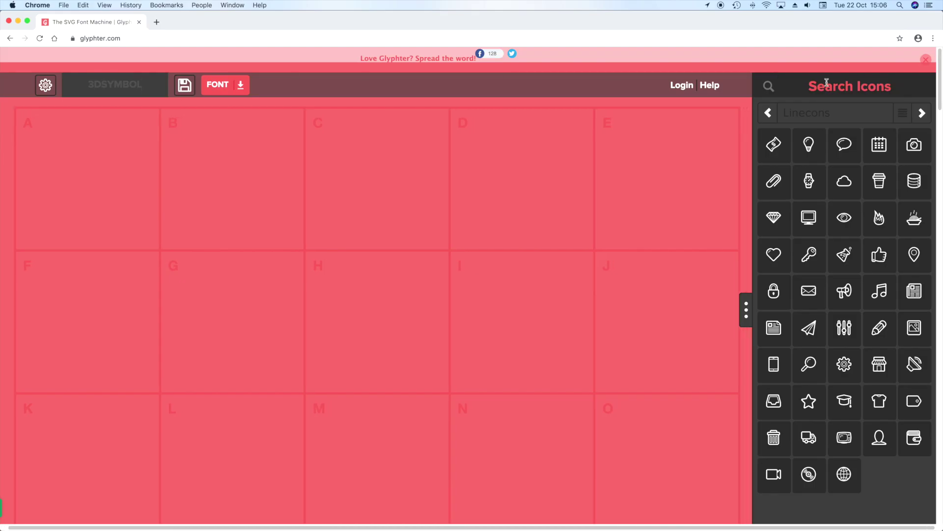
# In Glyphter, place Font-Awesome's Android icon in slot A and Apple icon in slot B, and download the font without signing up.
pyautogui.click(922, 114)
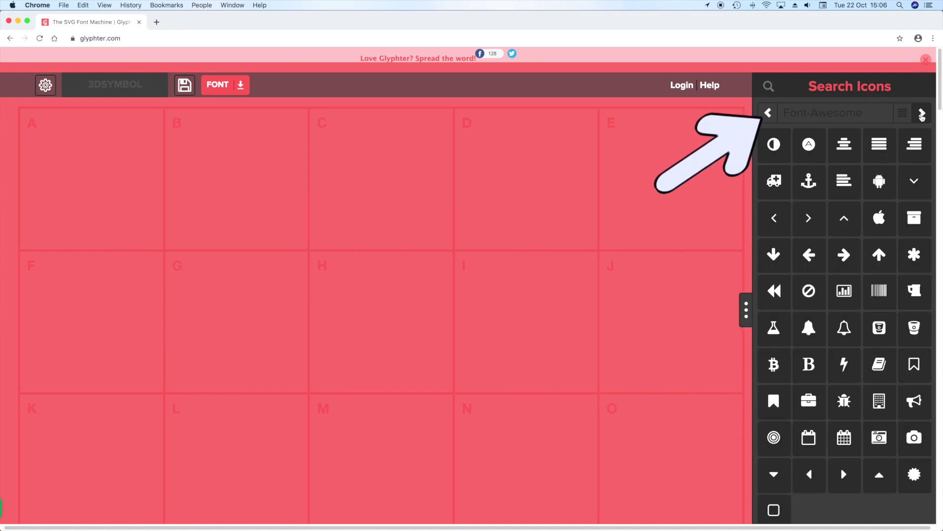
pyautogui.moveTo(879, 180); pyautogui.dragTo(148, 158)
pyautogui.moveTo(877, 216); pyautogui.dragTo(199, 161)
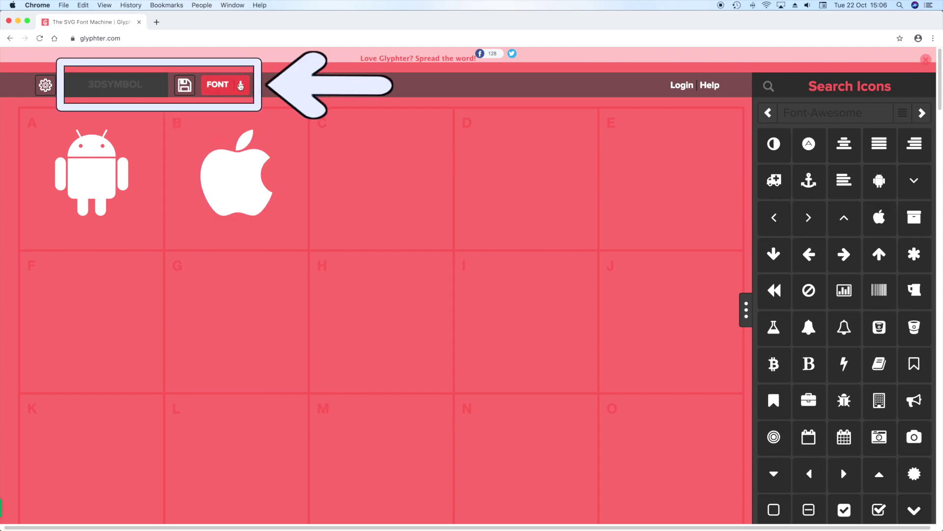
pyautogui.click(240, 85)
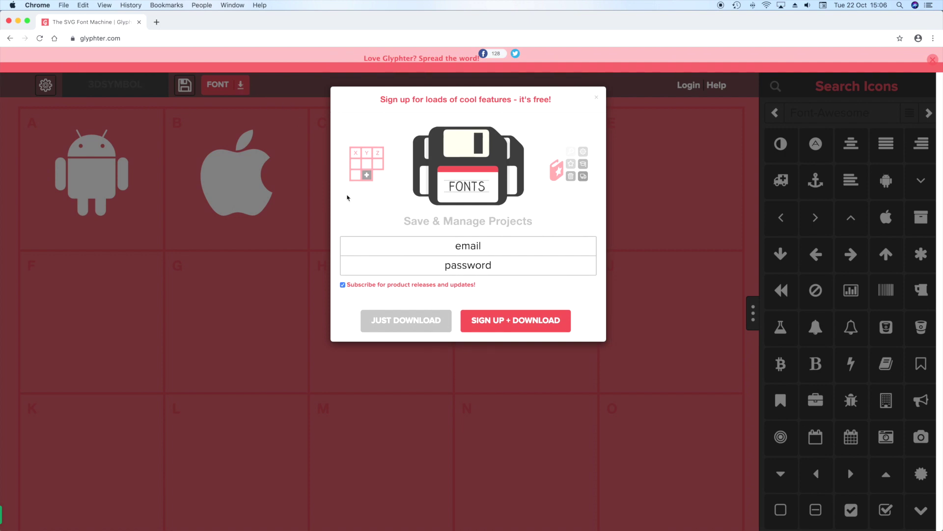
pyautogui.click(405, 320)
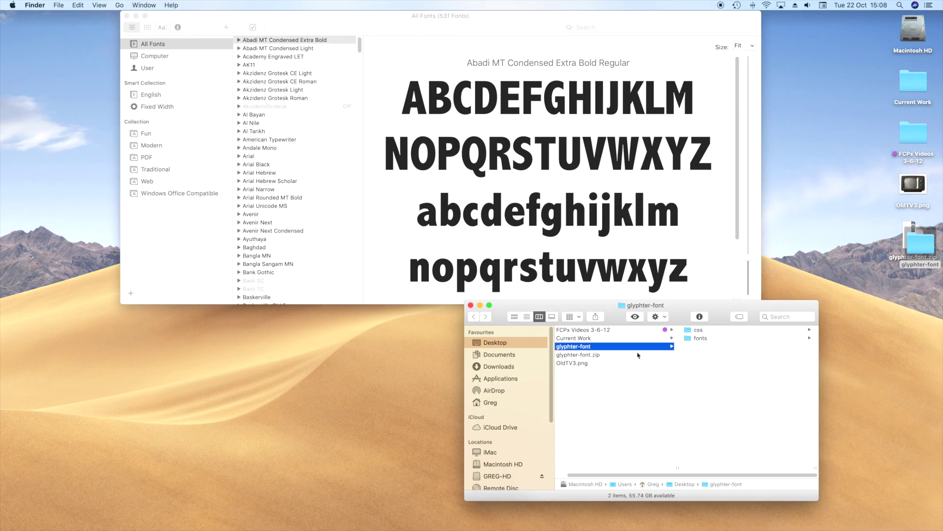
# Add 3DSYMBOL.ttf from the fonts folder of glyphter-font in Finder to the All Fonts collection in Font Book.
pyautogui.click(699, 338)
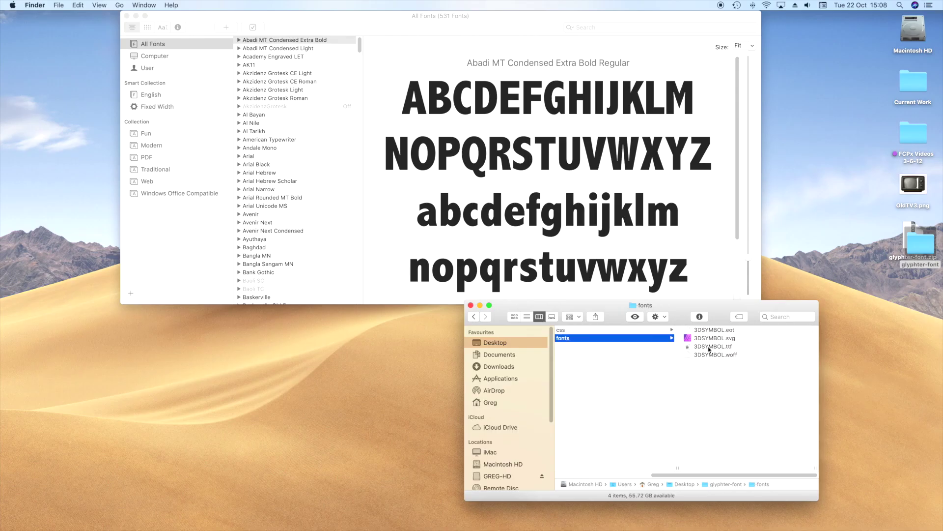
pyautogui.click(709, 347)
pyautogui.moveTo(596, 346); pyautogui.dragTo(159, 48)
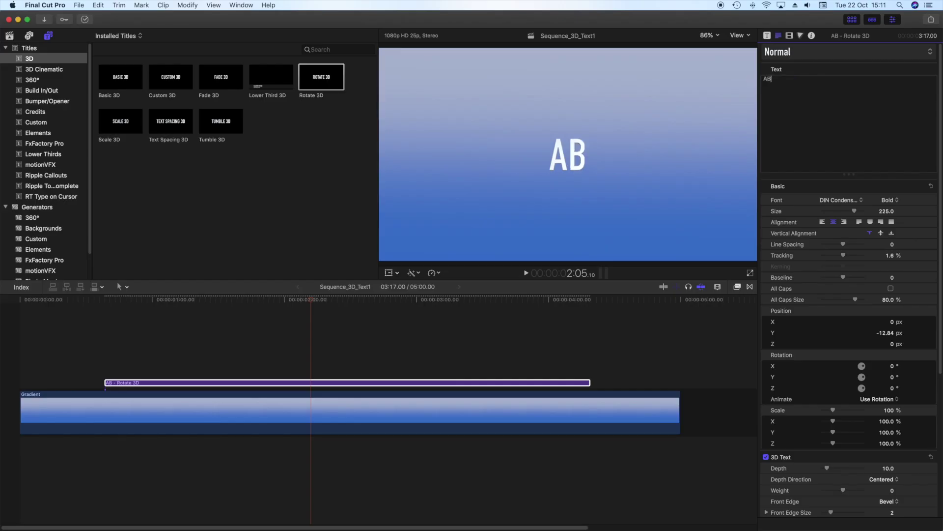
# In Final Cut Pro, set the font of the "AB" Rotate 3D title to 3DSYMBOL.
pyautogui.click(842, 199)
pyautogui.moveTo(851, 6)
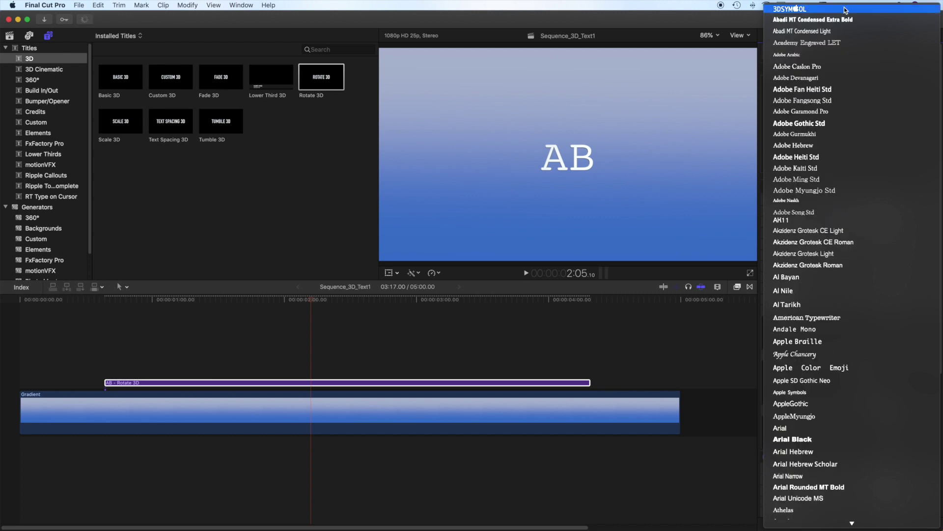
pyautogui.click(846, 7)
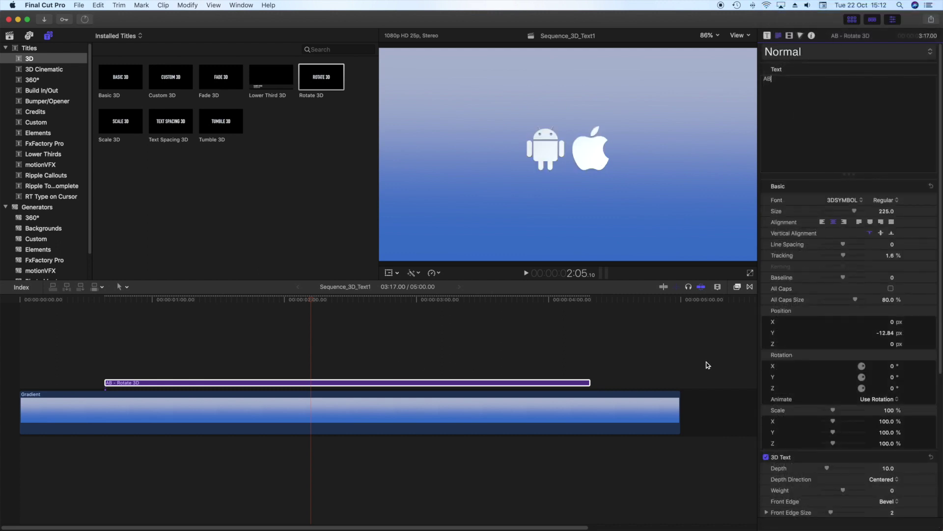
# Set the symbol title's size to 360 and its 3D depth to 80, and preview its rotation along the timeline.
pyautogui.scroll(-3, 887, 135)
pyautogui.write('360')
pyautogui.press('Return')
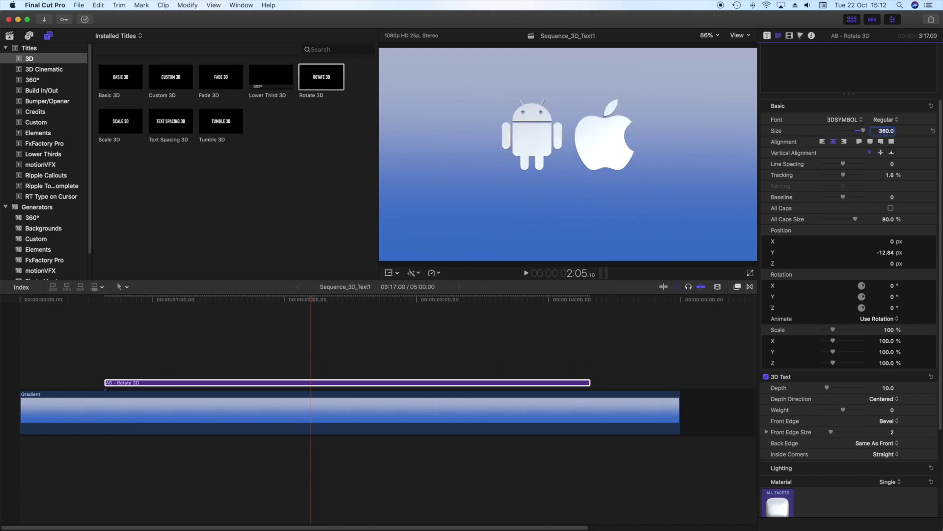
pyautogui.click(887, 388)
pyautogui.write('80')
pyautogui.press('Return')
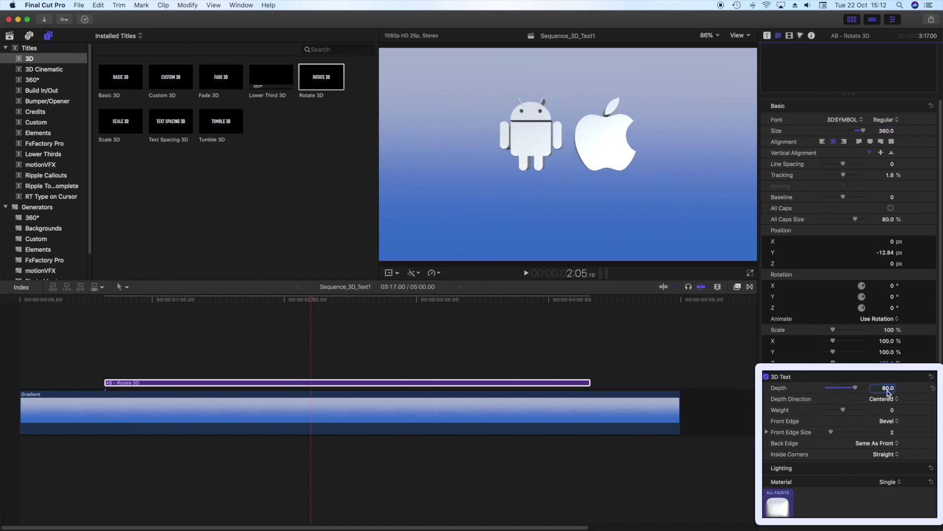
pyautogui.moveTo(105, 302); pyautogui.dragTo(264, 304)
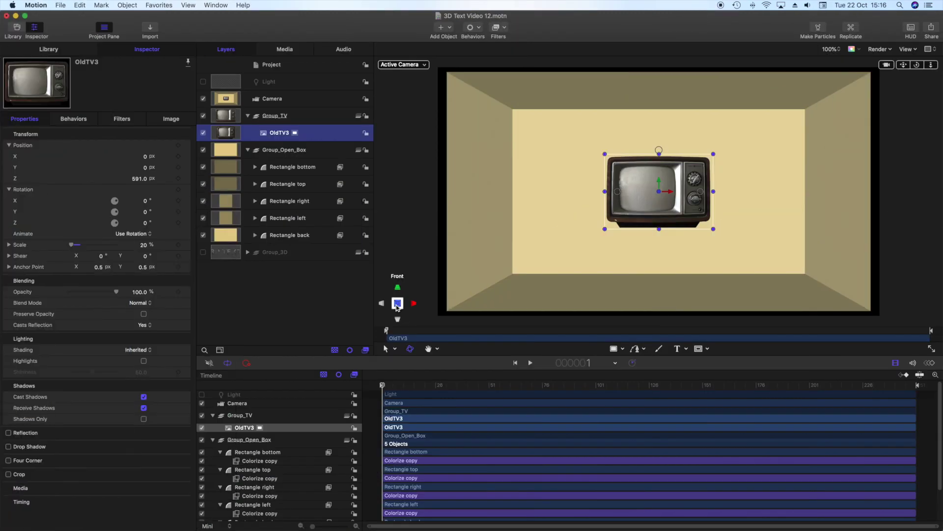
# In Motion, show the Front view and lower OldTV3 along Y until it sits on the floor of the open box.
pyautogui.click(397, 304)
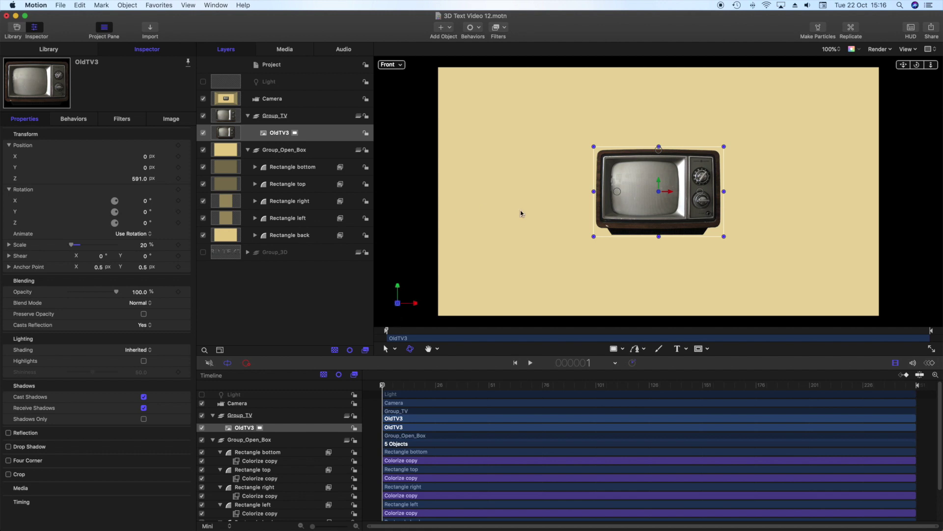
pyautogui.moveTo(700, 268); pyautogui.dragTo(696, 211)
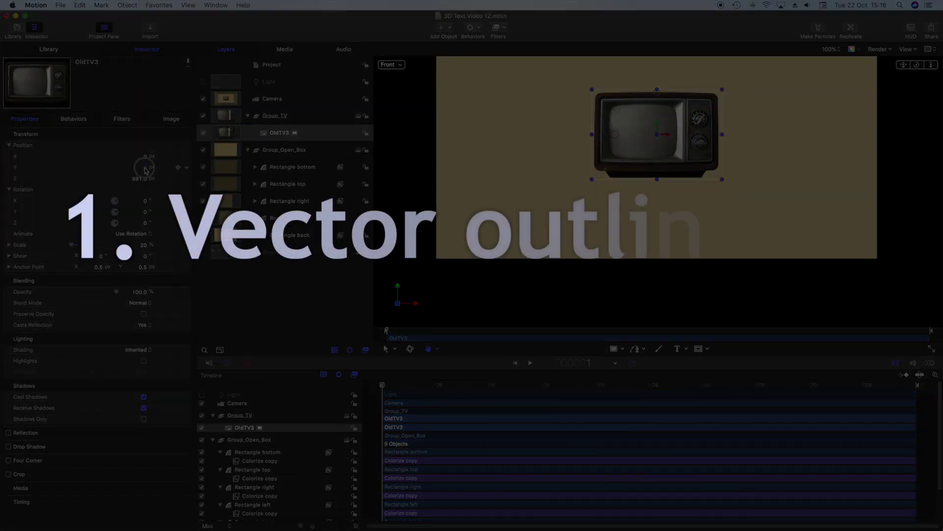
pyautogui.moveTo(145, 167); pyautogui.dragTo(78, 167)
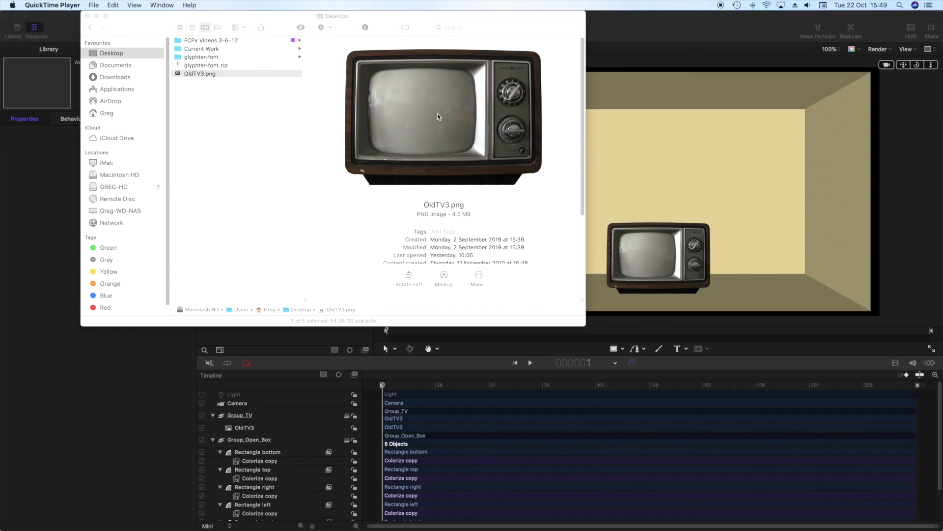
# Open OldTV3.png from the Desktop folder in Affinity Publisher.
pyautogui.rightClick(439, 117)
pyautogui.moveTo(464, 127)
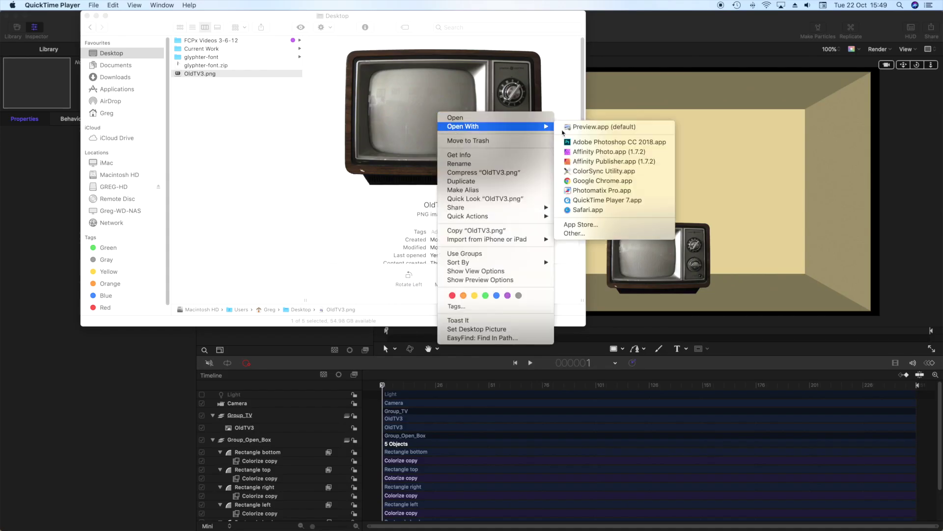
pyautogui.click(599, 161)
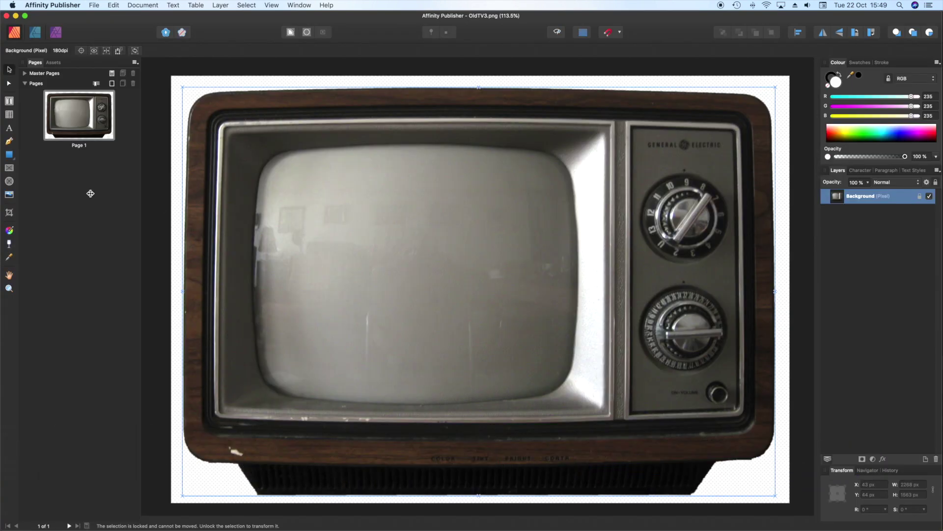
# Trace the TV's outer contour clockwise with the Pen Tool, from the upper-left corner around the cabinet and its base.
pyautogui.click(9, 141)
pyautogui.click(188, 127)
pyautogui.click(227, 90)
pyautogui.click(467, 87)
pyautogui.click(745, 93)
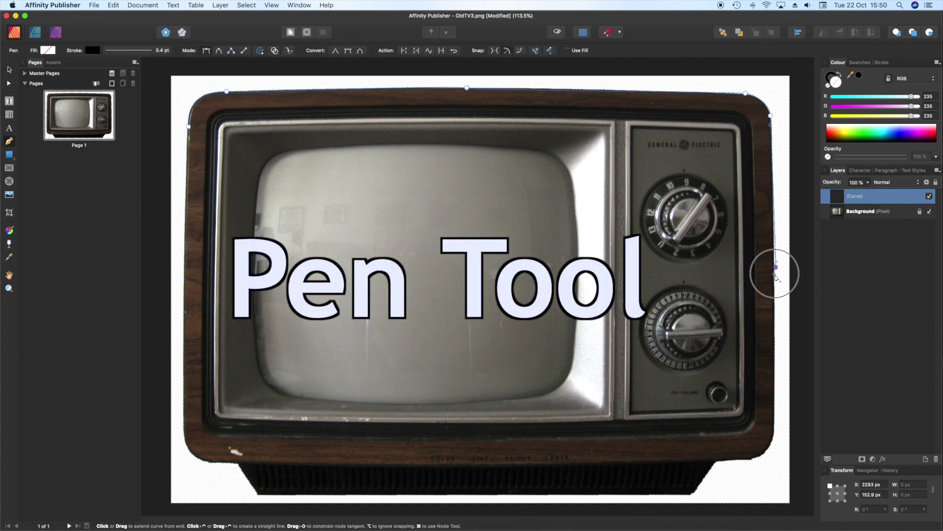
pyautogui.click(771, 116)
pyautogui.click(776, 267)
pyautogui.click(773, 428)
pyautogui.click(755, 456)
pyautogui.click(716, 460)
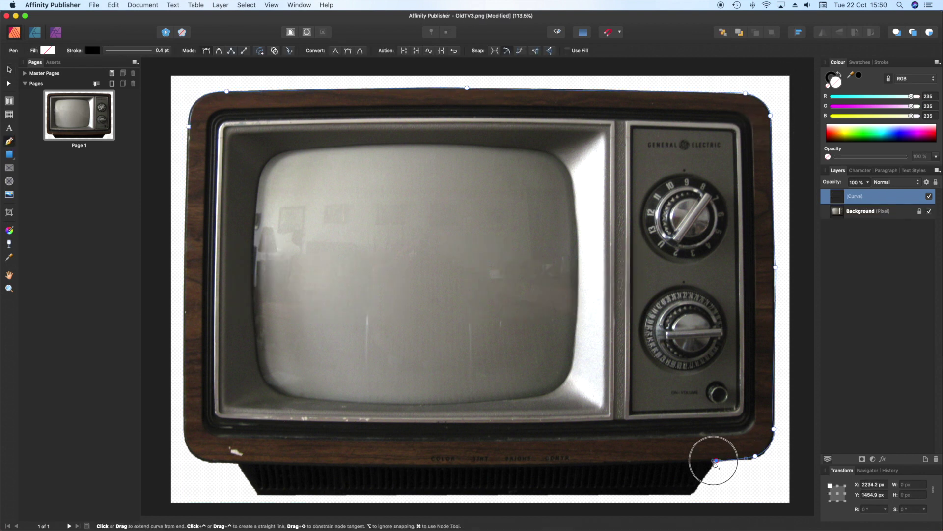
pyautogui.click(695, 492)
pyautogui.click(258, 493)
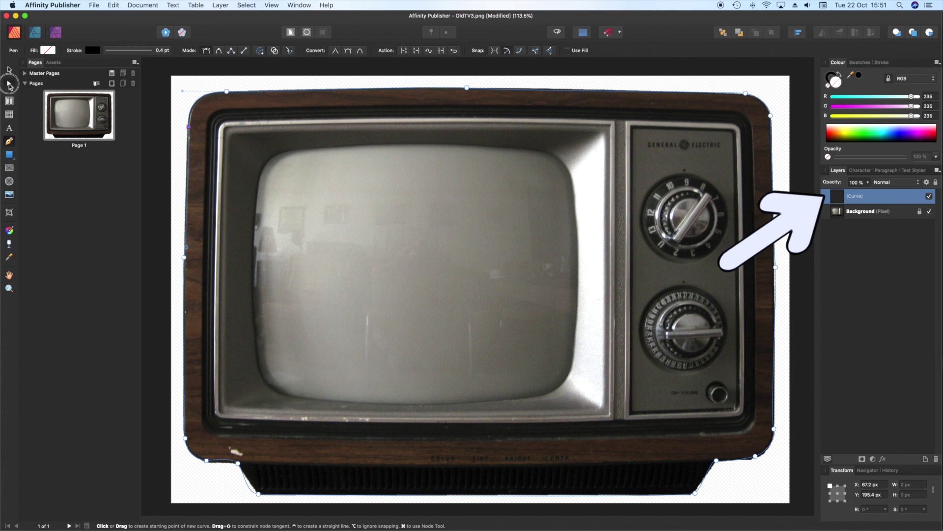
# Refine the outline's nodes and curve handles along the sides, lower corners and base so they follow the TV's edge.
pyautogui.moveTo(775, 267); pyautogui.dragTo(774, 271)
pyautogui.moveTo(755, 456); pyautogui.dragTo(717, 462)
pyautogui.moveTo(695, 492); pyautogui.dragTo(692, 493)
pyautogui.click(238, 463)
pyautogui.moveTo(248, 492); pyautogui.dragTo(249, 482)
pyautogui.moveTo(692, 492); pyautogui.dragTo(690, 494)
pyautogui.moveTo(238, 463); pyautogui.dragTo(237, 463)
pyautogui.moveTo(247, 473)
pyautogui.mouseDown()
pyautogui.moveTo(247, 465)
pyautogui.moveTo(206, 461)
pyautogui.mouseUp()
pyautogui.moveTo(184, 257); pyautogui.dragTo(184, 272)
# Set the outline's stroke width to 4 pt, and hide and reshow the Background layer to check the curve.
pyautogui.click(138, 50)
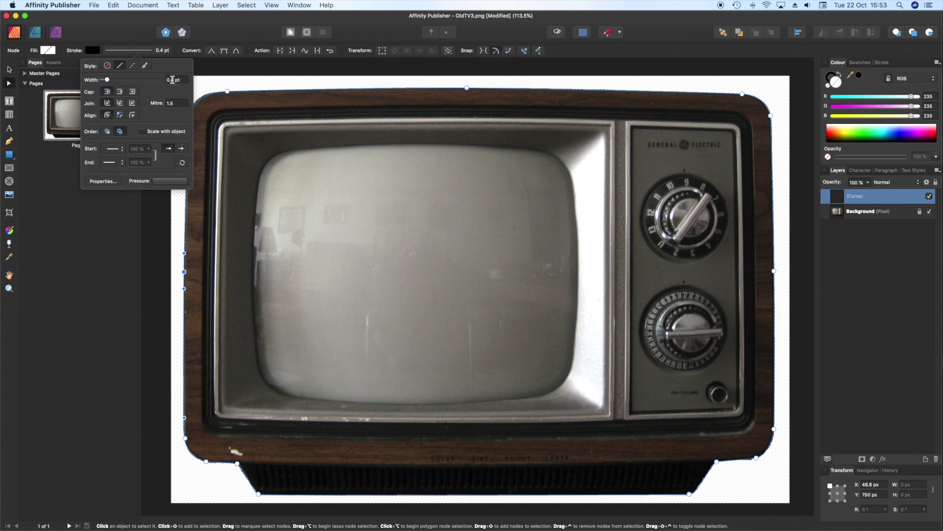
pyautogui.press('Return')
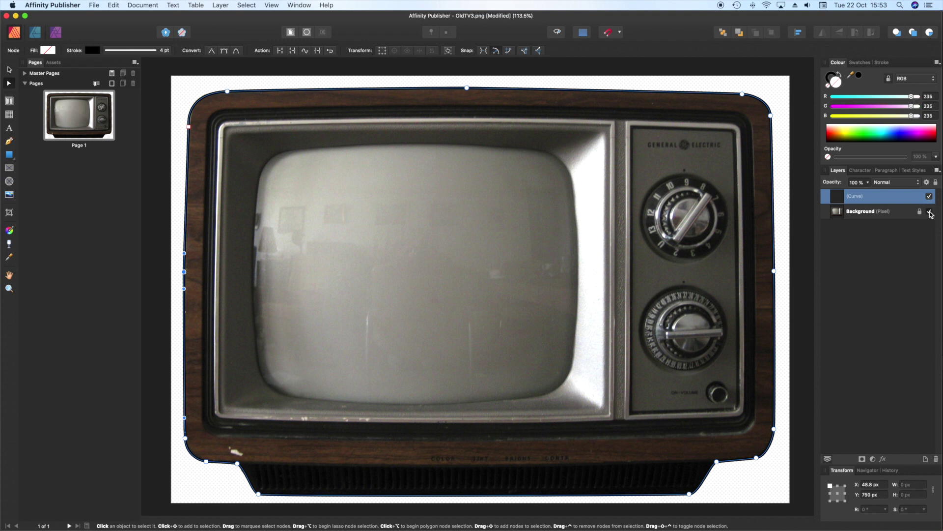
pyautogui.click(929, 211)
pyautogui.click(929, 211)
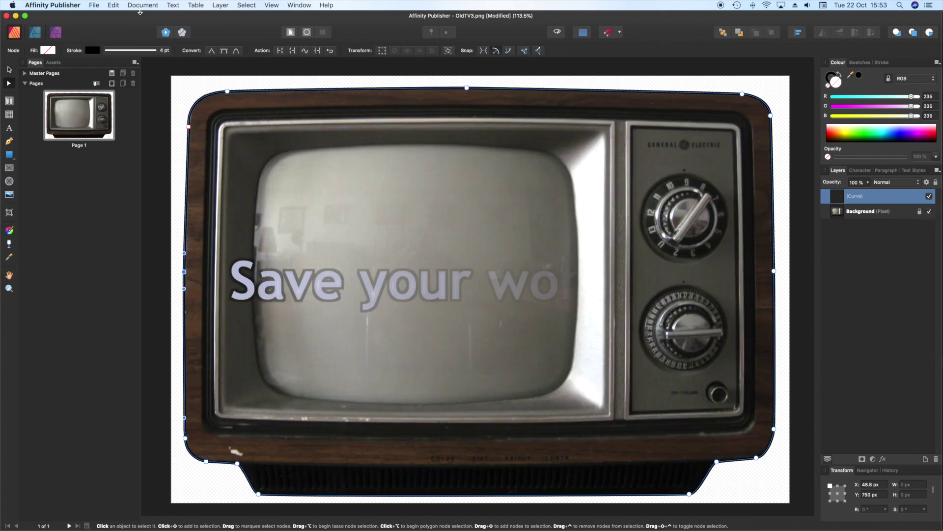
# Save the traced document as OldTV3.afpub on the Desktop.
pyautogui.click(94, 5)
pyautogui.click(102, 77)
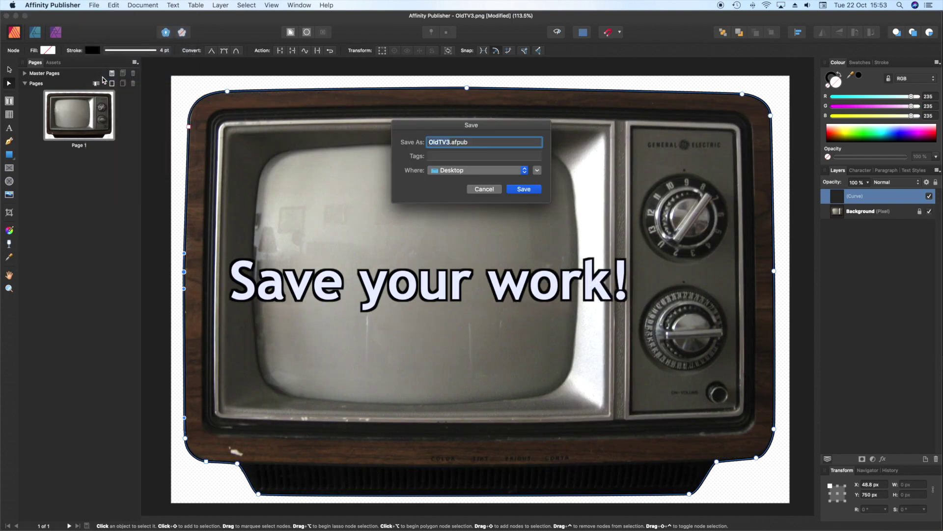
pyautogui.click(518, 188)
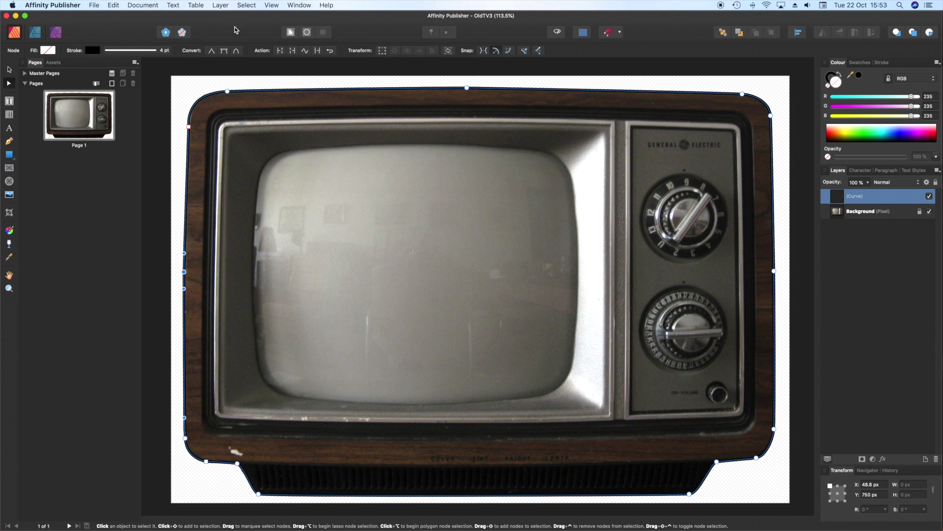
# Create a new one-page document from the 400x400 preset, measured in pixels at 72 DPI.
pyautogui.click(94, 5)
pyautogui.click(100, 18)
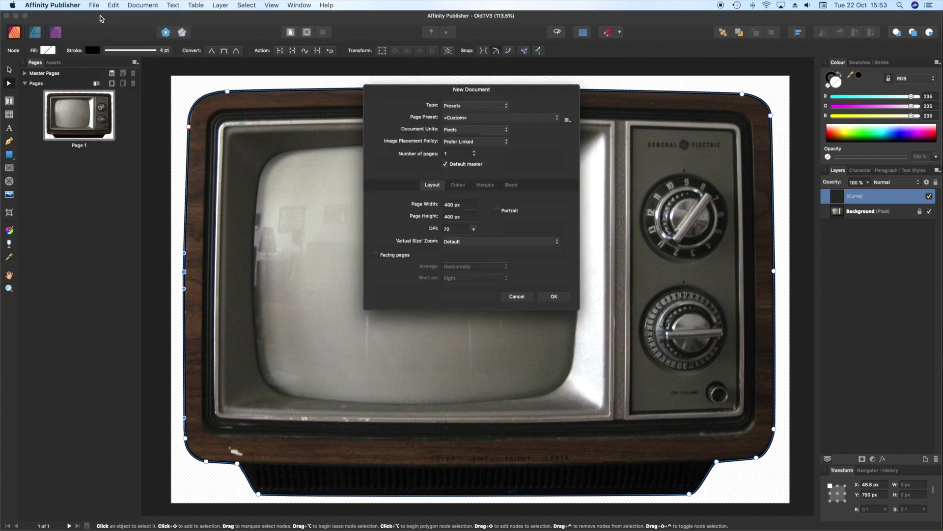
pyautogui.click(494, 109)
pyautogui.click(457, 93)
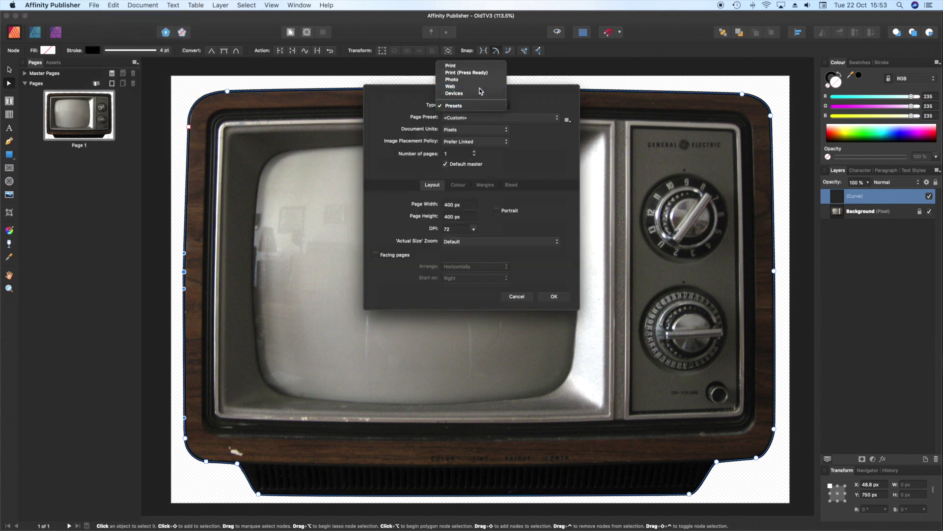
pyautogui.click(484, 117)
pyautogui.click(471, 72)
pyautogui.click(472, 105)
pyautogui.click(469, 117)
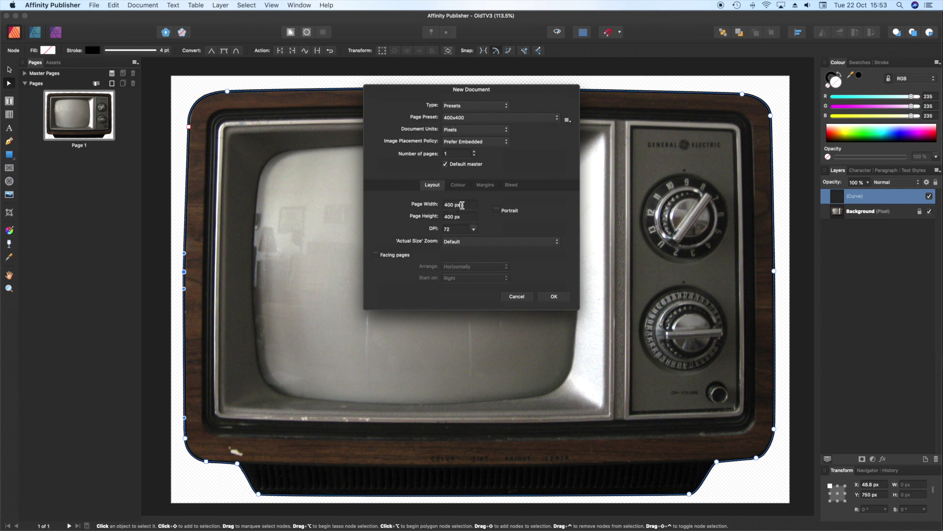
pyautogui.click(554, 297)
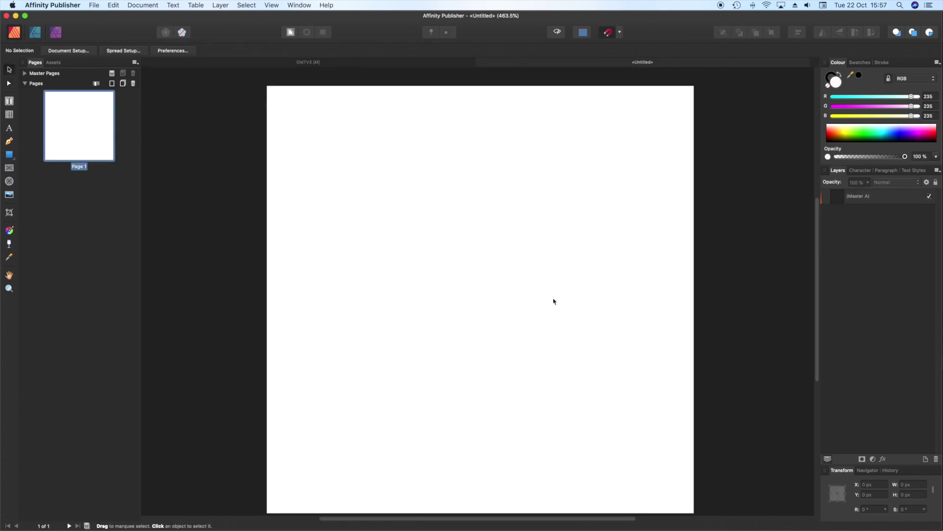
# Copy the outline curve from the OldTV3 document and paste it into the new untitled document.
pyautogui.click(258, 64)
pyautogui.click(113, 5)
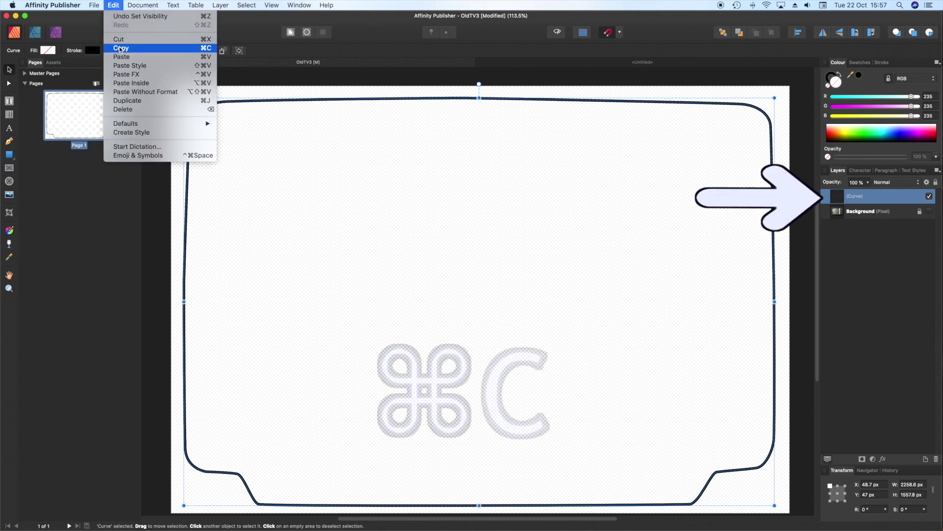
pyautogui.click(120, 49)
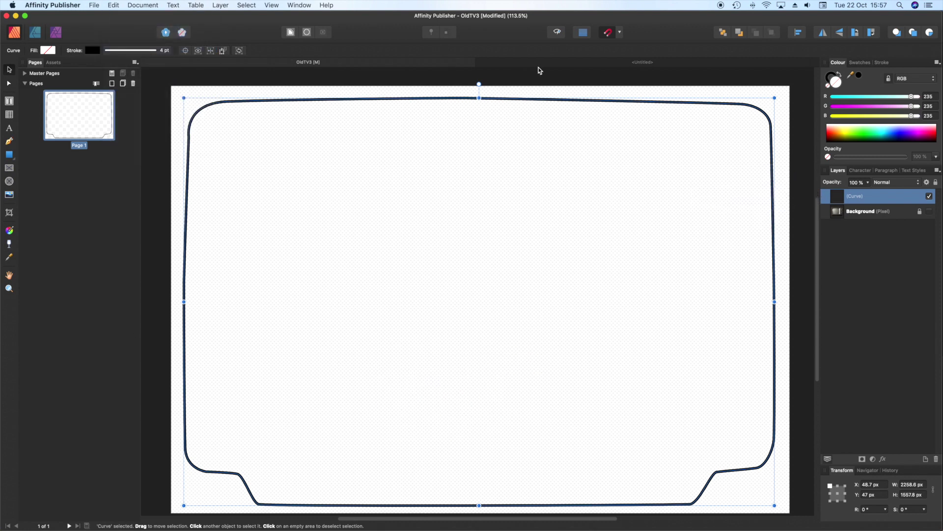
pyautogui.click(565, 64)
pyautogui.click(114, 5)
pyautogui.click(121, 57)
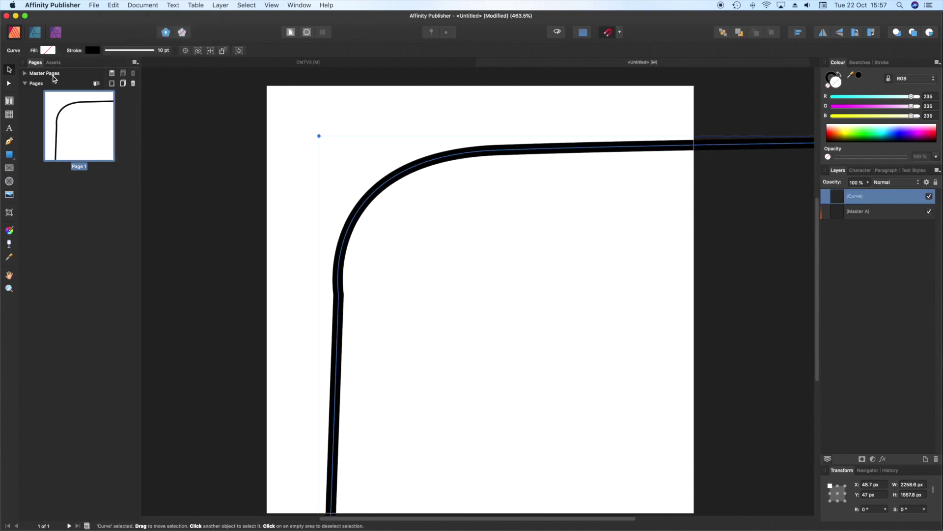
# Scale the pasted TV outline down to about 367 × 253 px and center it on the page.
pyautogui.press('z')
pyautogui.press('super+1')
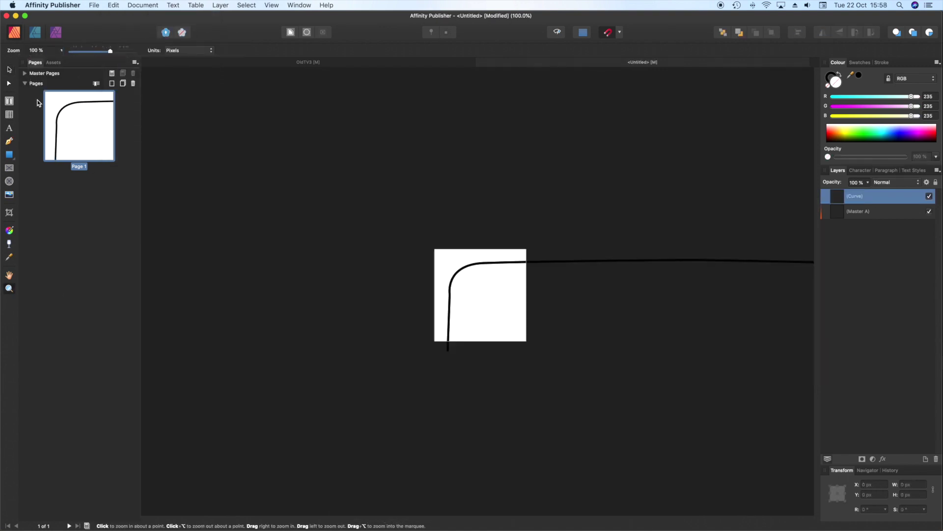
pyautogui.press('v')
pyautogui.moveTo(666, 511); pyautogui.dragTo(671, 388)
pyautogui.moveTo(454, 249); pyautogui.dragTo(389, 231)
pyautogui.moveTo(353, 196); pyautogui.dragTo(507, 300)
pyautogui.moveTo(555, 334); pyautogui.dragTo(480, 294)
pyautogui.moveTo(432, 261); pyautogui.dragTo(446, 270)
pyautogui.moveTo(483, 300); pyautogui.dragTo(476, 299)
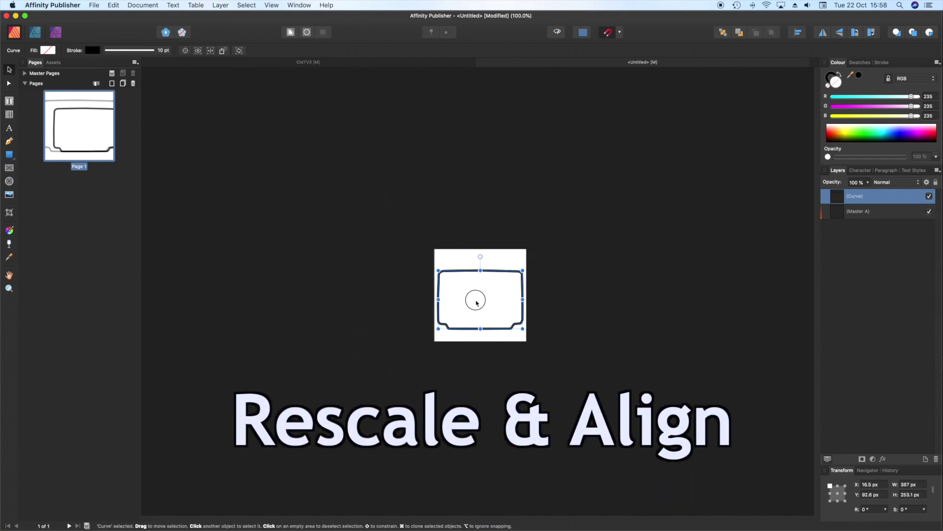
# Set the TV outline's stroke width to 1 pt and deselect the curve.
pyautogui.press('z')
pyautogui.moveTo(110, 50); pyautogui.dragTo(126, 51)
pyautogui.press('v')
pyautogui.click(155, 51)
pyautogui.write('1')
pyautogui.press('Return')
pyautogui.click(264, 143)
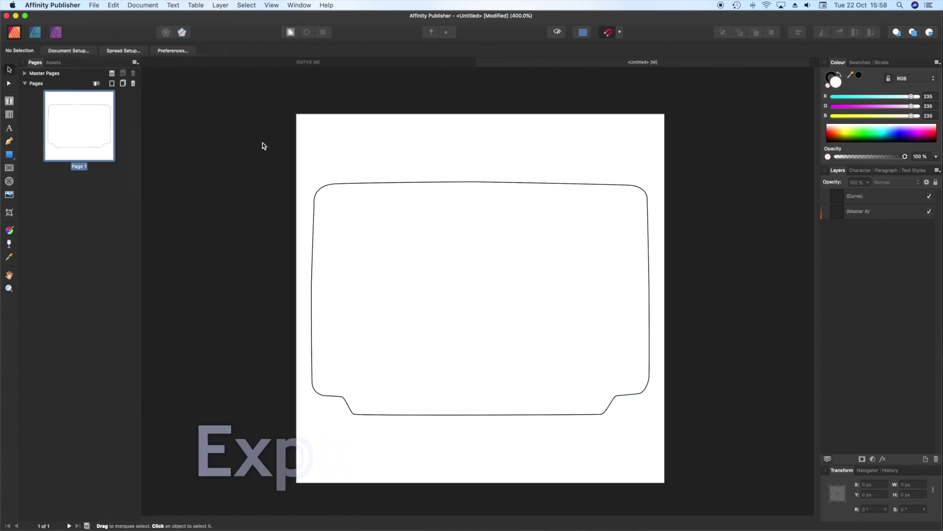
# Export the whole document as OldTV3.svg to the Desktop using the SVG (for export) preset.
pyautogui.click(94, 5)
pyautogui.click(102, 152)
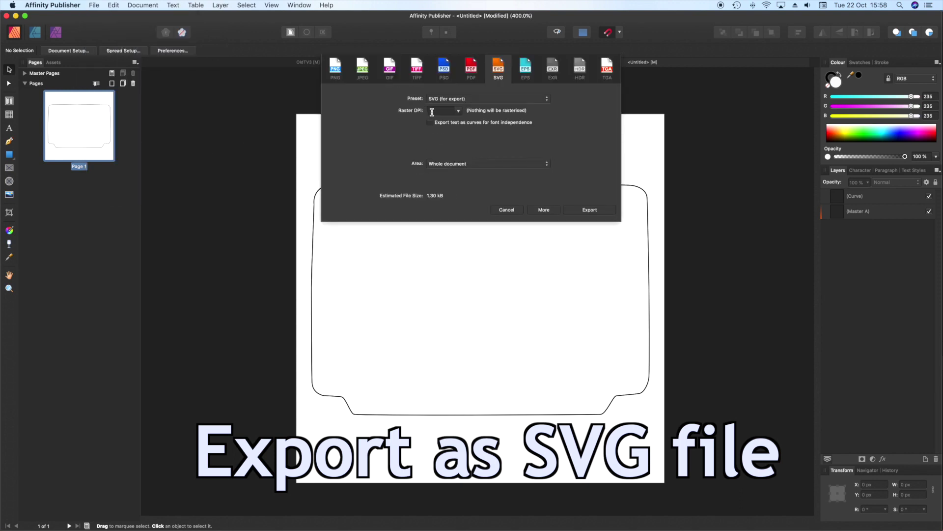
pyautogui.click(592, 210)
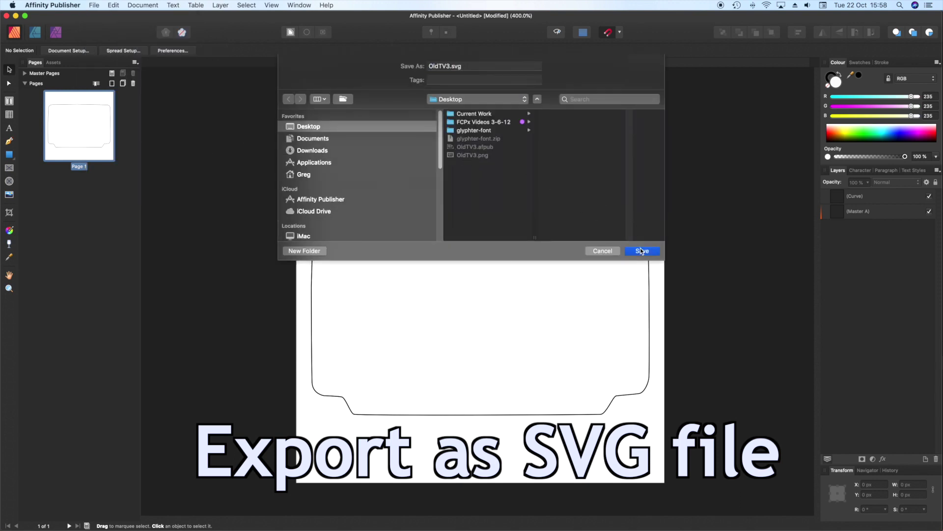
pyautogui.click(641, 250)
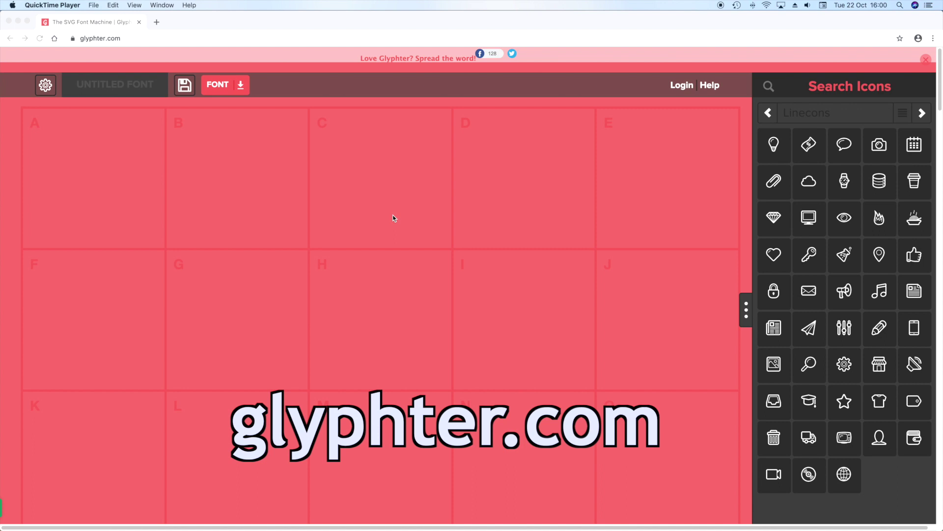
# Place OldTV3.svg from the Finder's Desktop folder into glyph slot A on glyphter.com.
pyautogui.press('super+Tab')
pyautogui.press('super+Tab')
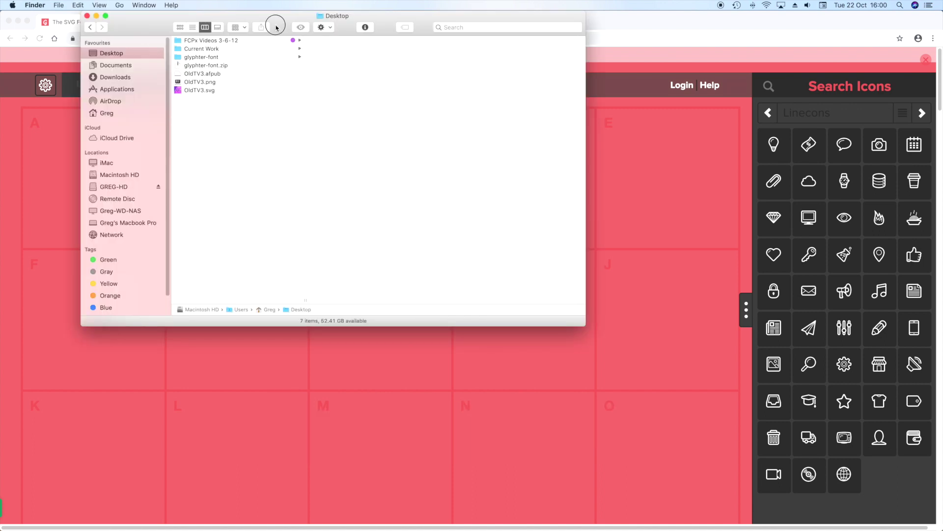
pyautogui.moveTo(274, 25); pyautogui.dragTo(383, 25)
pyautogui.click(304, 91)
pyautogui.moveTo(304, 91); pyautogui.dragTo(98, 173)
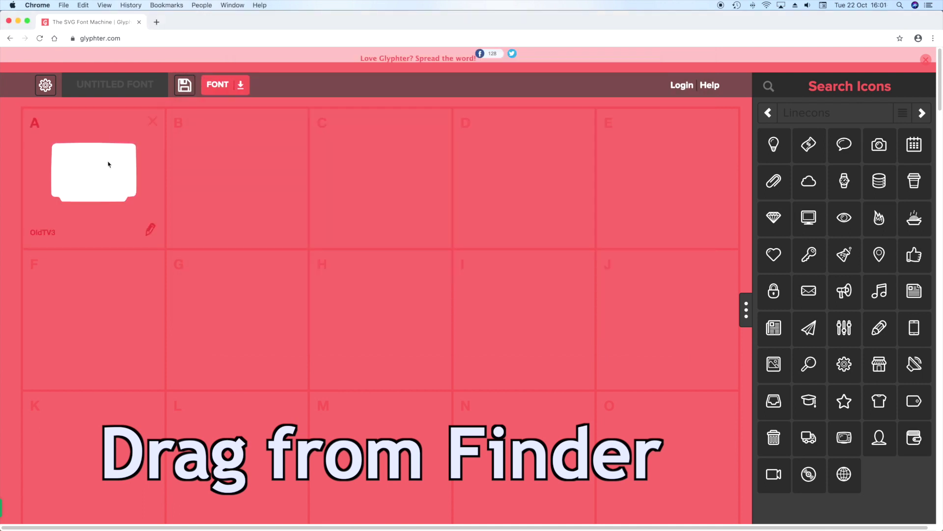
# Name the font TV_FONT and download it without signing up.
pyautogui.click(109, 85)
pyautogui.write('TV_FONT')
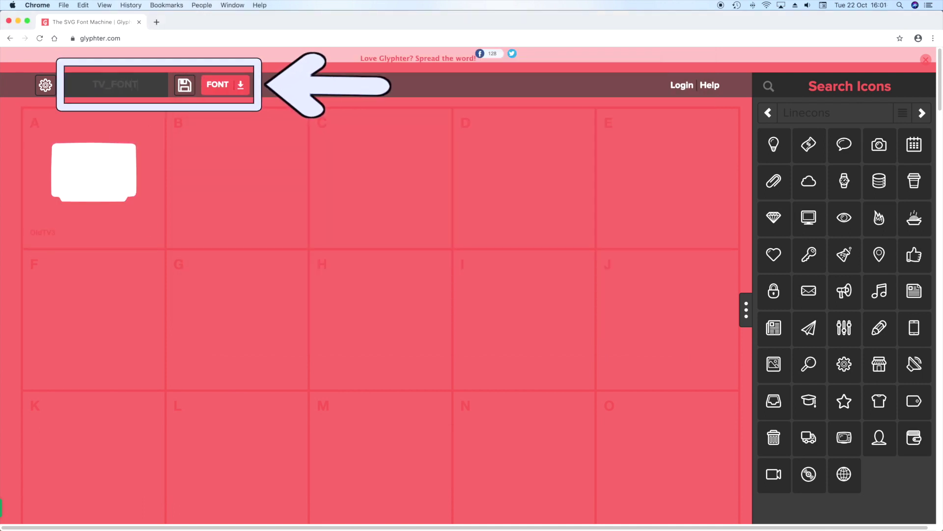
pyautogui.click(214, 85)
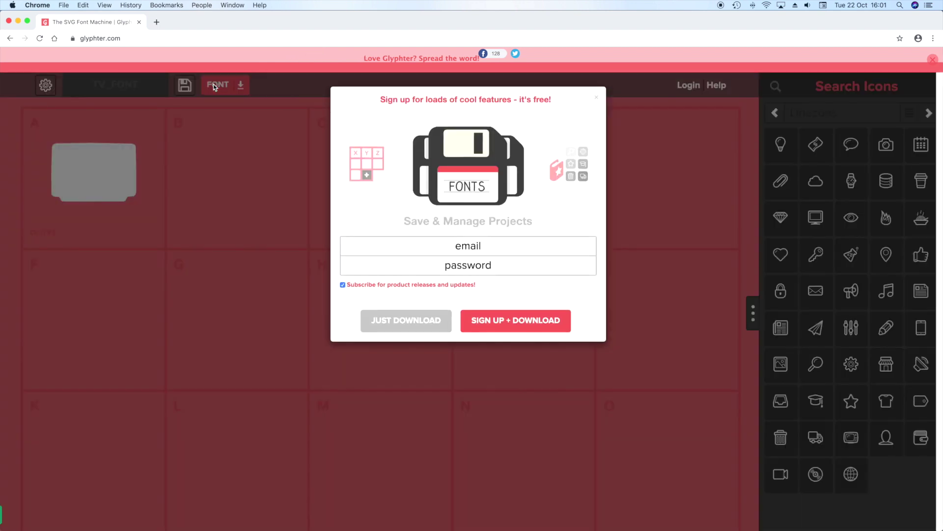
pyautogui.click(396, 323)
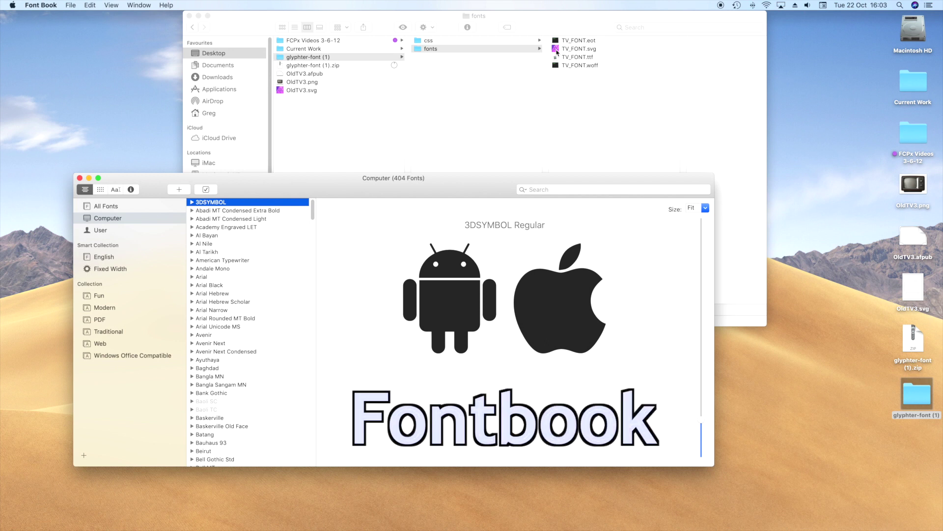
# Switch to Font Book and install TV_FONT.ttf into the Computer font library.
pyautogui.moveTo(573, 60); pyautogui.dragTo(108, 207)
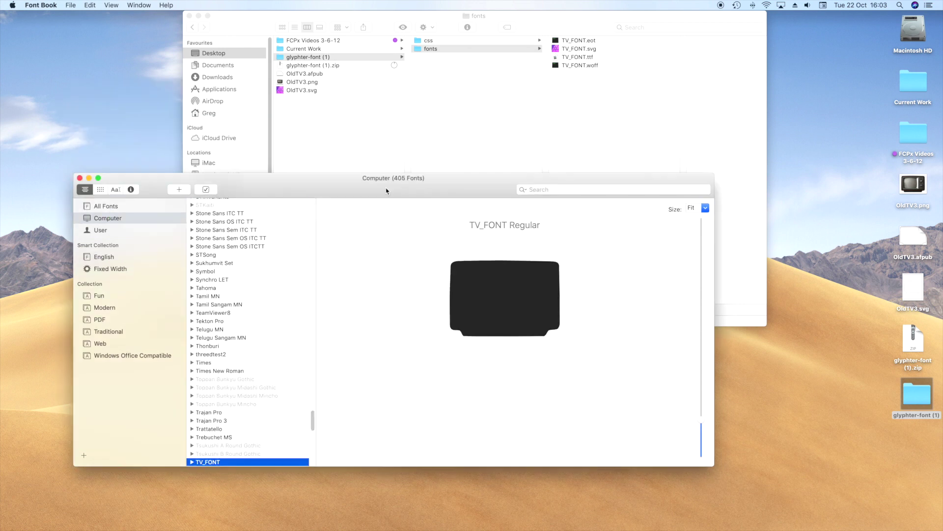
pyautogui.scroll(-3, 313, 425)
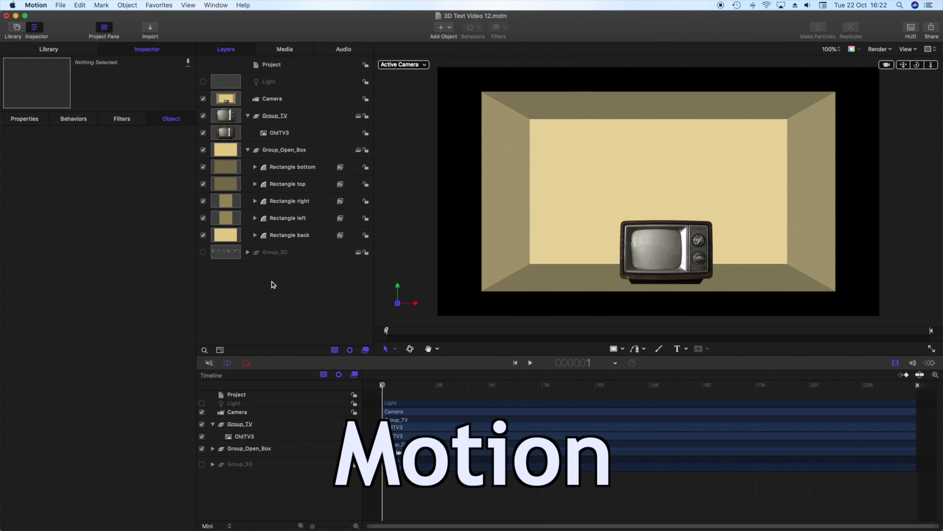
# In Motion, collapse Group_Open_Box, hide the OldTV3 image and add the text "A" to Group_TV.
pyautogui.click(249, 151)
pyautogui.click(203, 133)
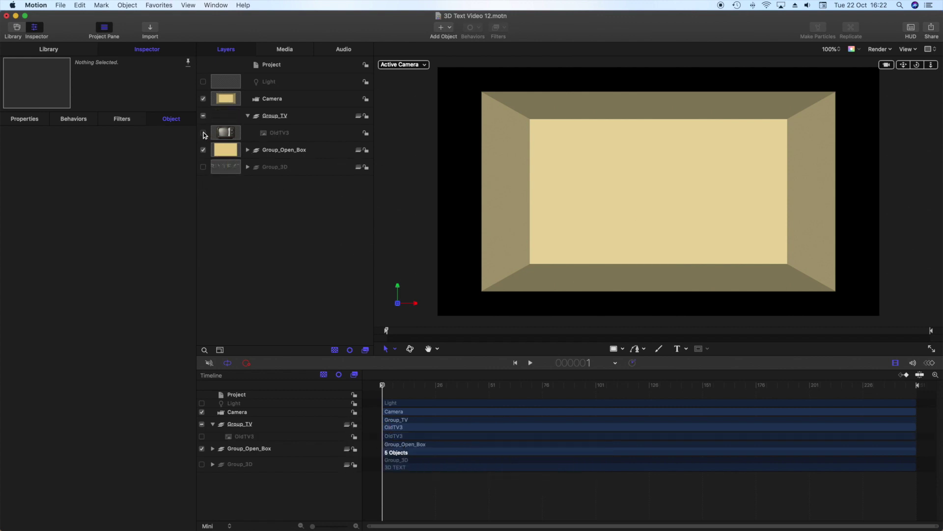
pyautogui.click(275, 119)
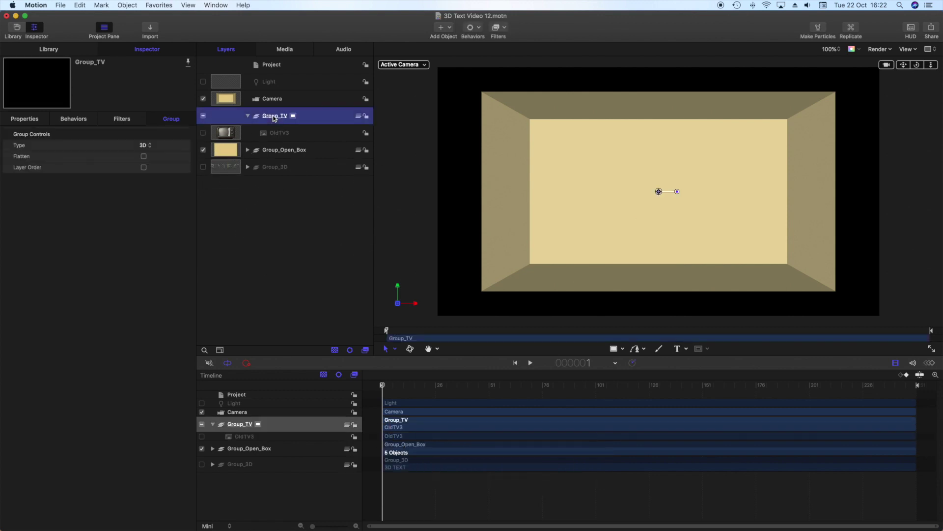
pyautogui.click(646, 254)
pyautogui.write('A')
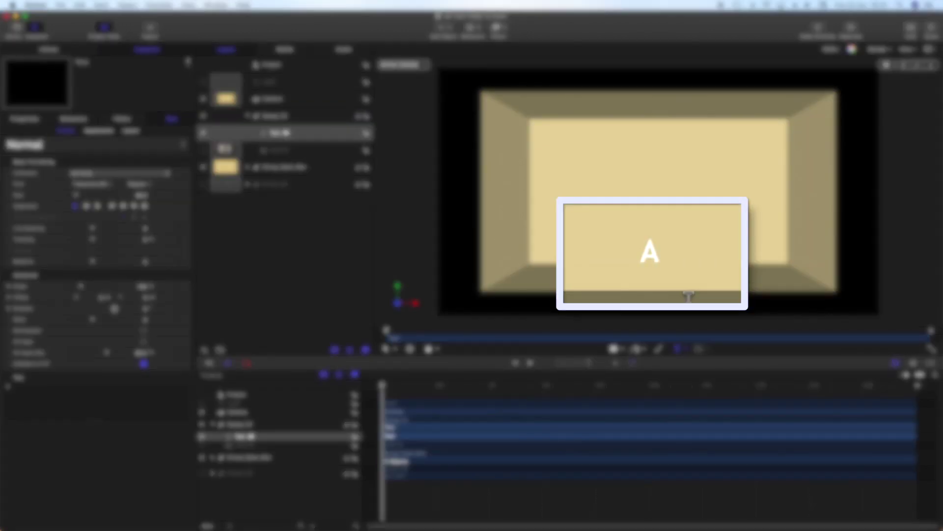
pyautogui.click(387, 349)
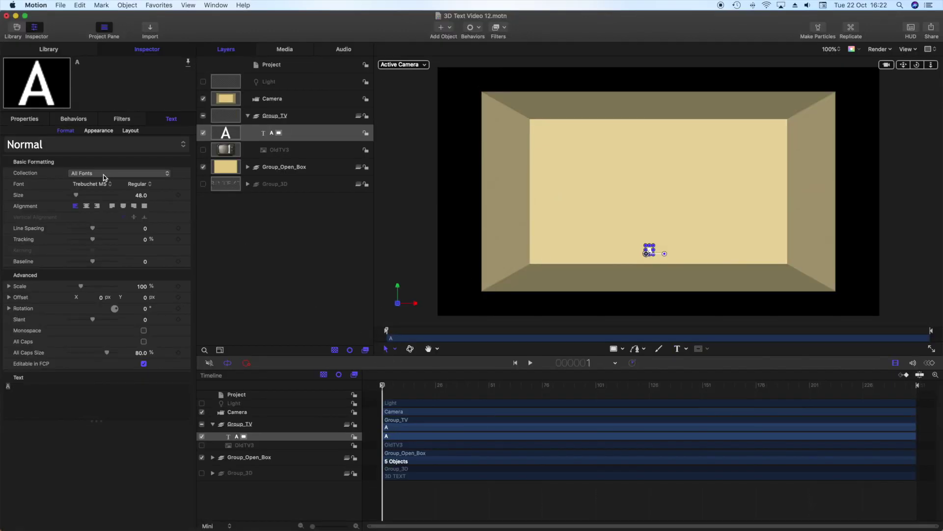
# Set the text's font to TV_FONT and its size to 448.
pyautogui.click(91, 184)
pyautogui.click(93, 199)
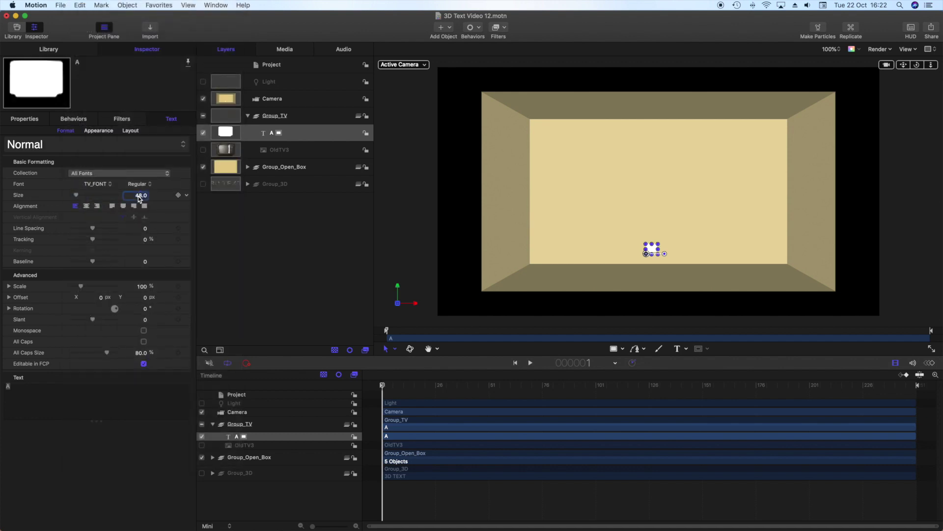
pyautogui.write('448')
pyautogui.press('Return')
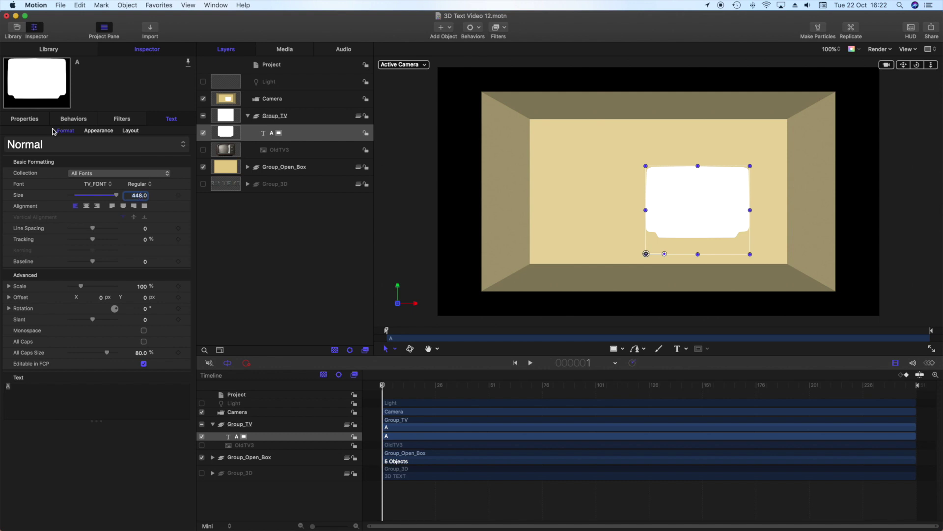
# Reset the text's position, show the OldTV3 image and apply its position of 39.1, -292.67, 724.91 px to the text.
pyautogui.click(25, 118)
pyautogui.click(187, 149)
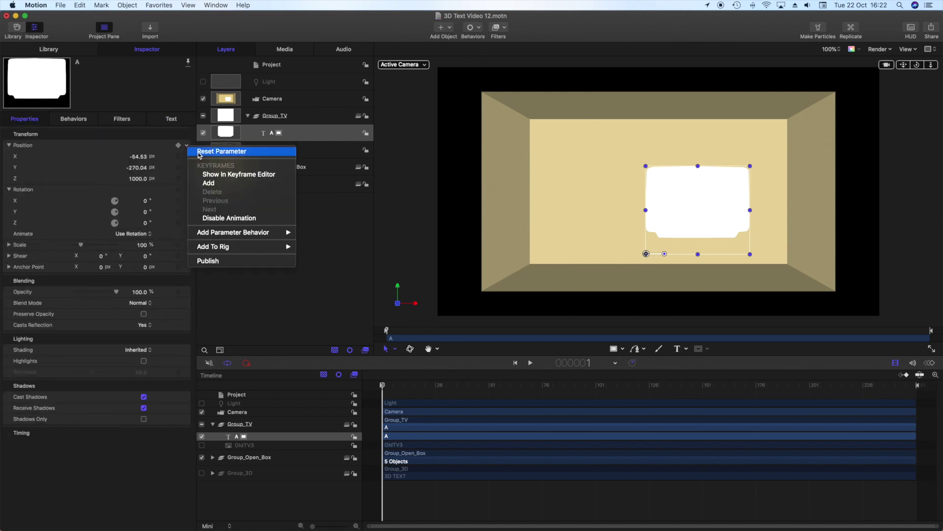
pyautogui.click(198, 155)
pyautogui.click(203, 149)
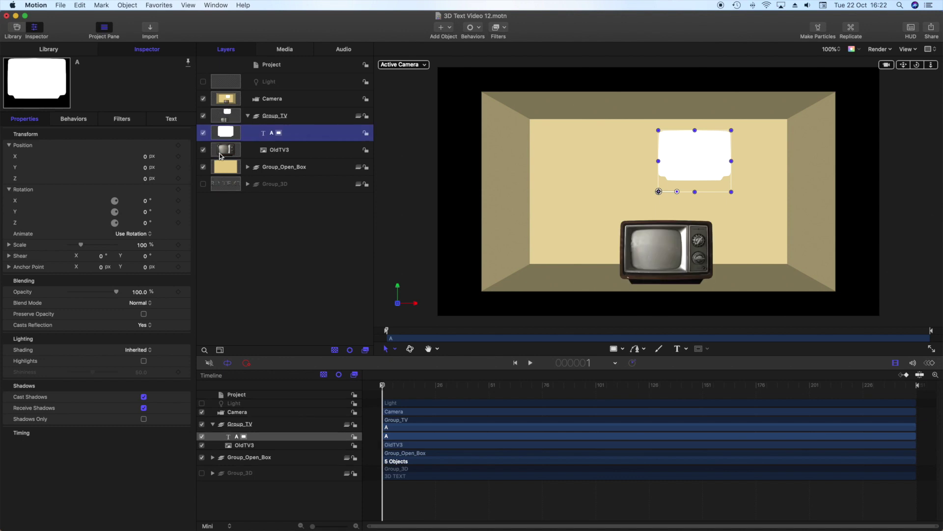
pyautogui.click(274, 154)
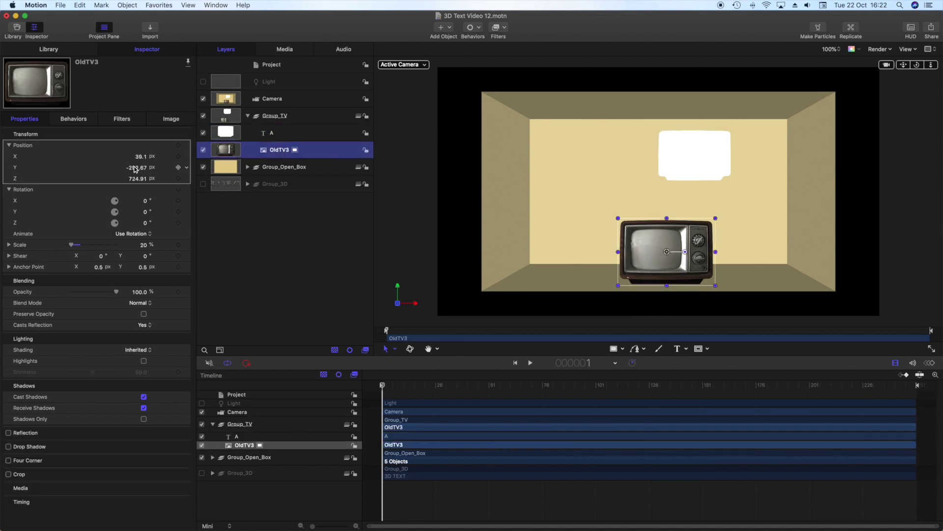
pyautogui.click(266, 133)
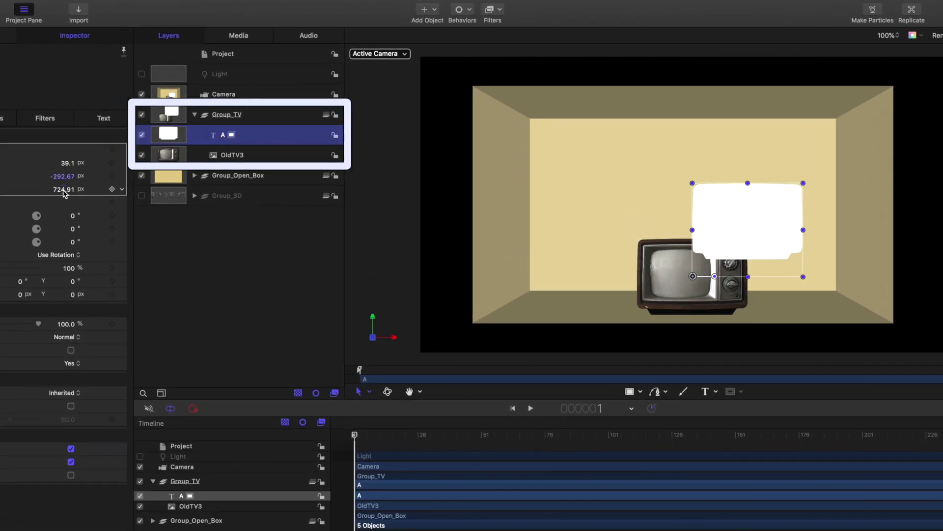
# Put the text layer below OldTV3 and align the TV glyph behind the image, at about X -186.57, Y -517.89 px.
pyautogui.moveTo(212, 140); pyautogui.dragTo(211, 162)
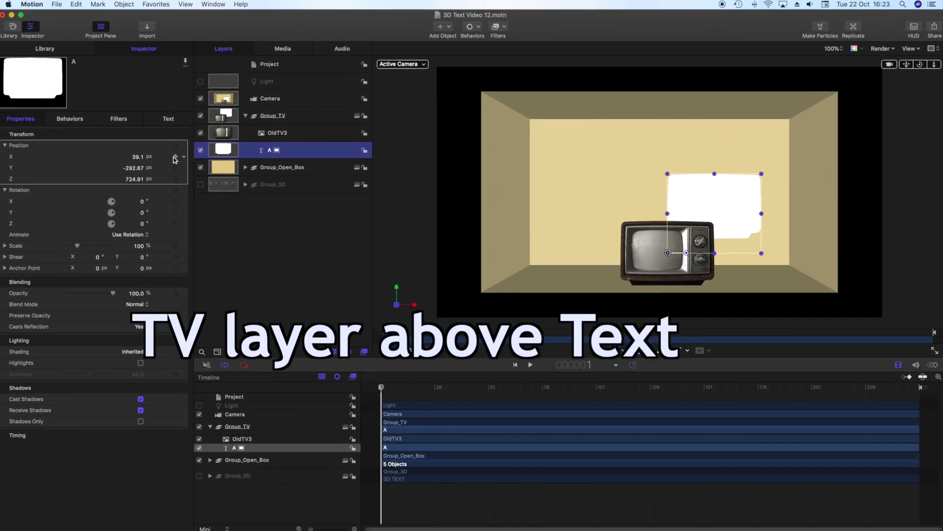
pyautogui.moveTo(715, 207); pyautogui.dragTo(662, 161)
pyautogui.click(830, 49)
pyautogui.click(830, 60)
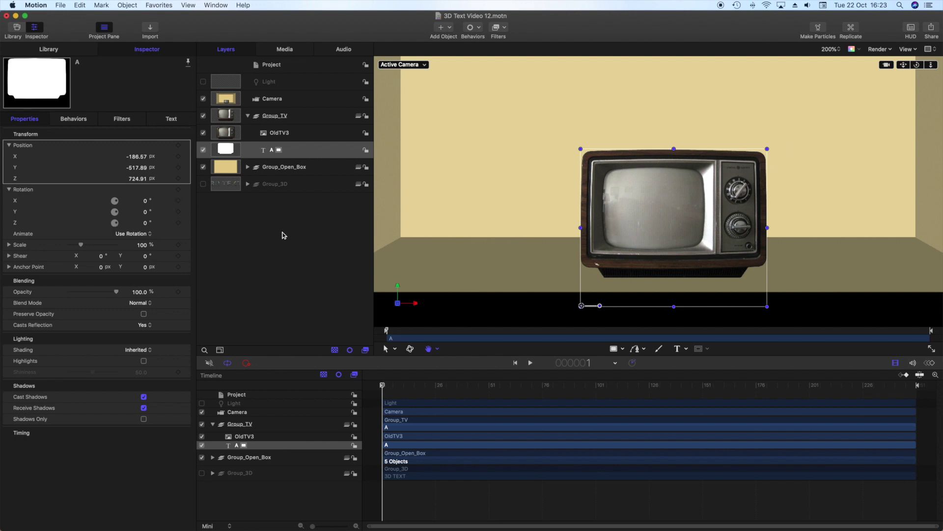
# In the Perspective view, turn the TV glyph into 3D text with a depth of 200 and a Backward depth direction.
pyautogui.click(403, 64)
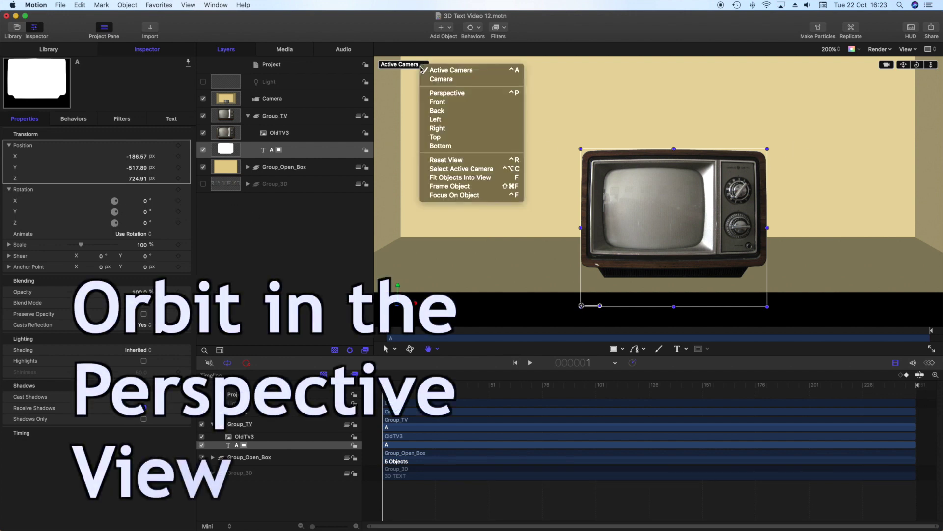
pyautogui.click(434, 93)
pyautogui.moveTo(917, 64)
pyautogui.mouseDown()
pyautogui.moveTo(934, 74)
pyautogui.moveTo(909, 67)
pyautogui.moveTo(919, 65)
pyautogui.mouseUp()
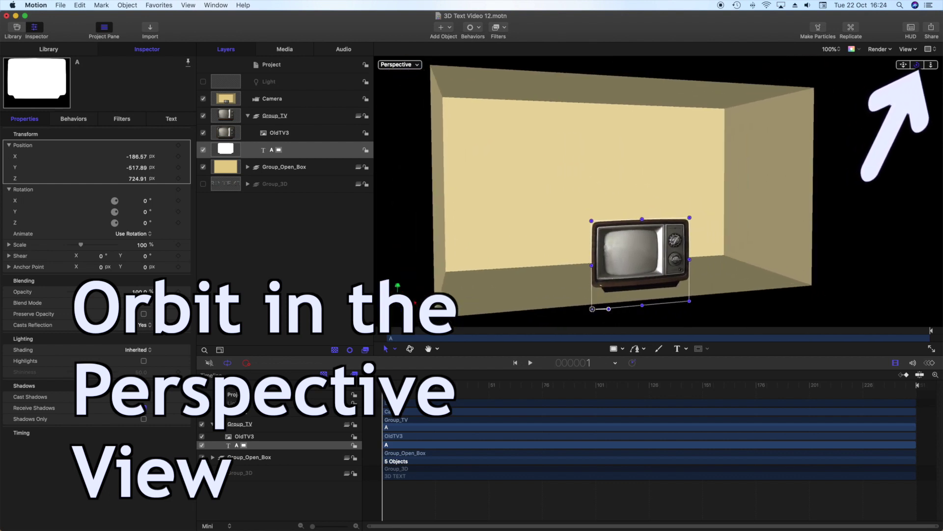
pyautogui.click(162, 120)
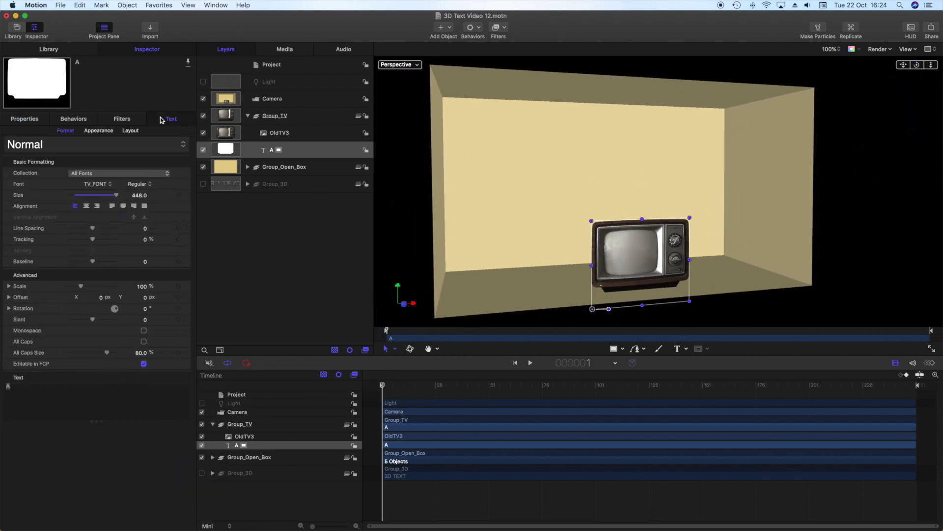
pyautogui.click(98, 131)
pyautogui.click(140, 173)
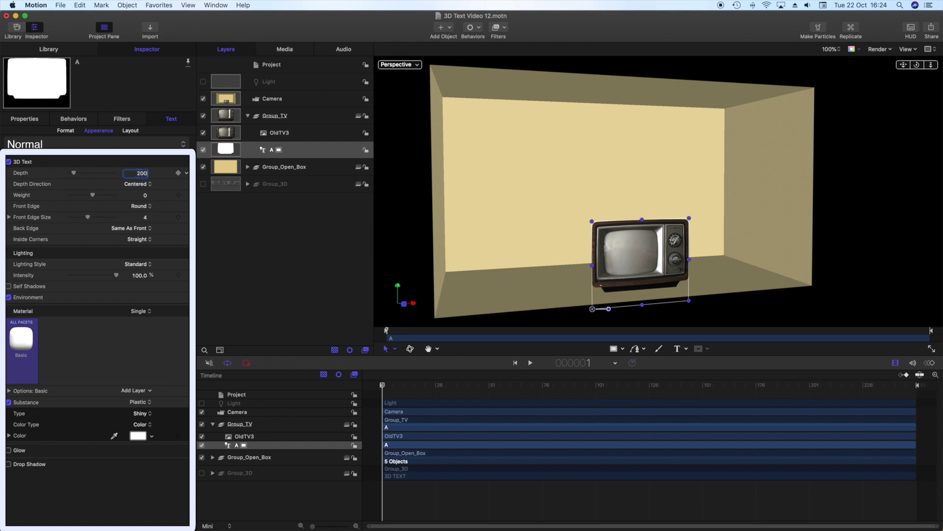
pyautogui.press('Return')
pyautogui.click(140, 184)
pyautogui.click(136, 163)
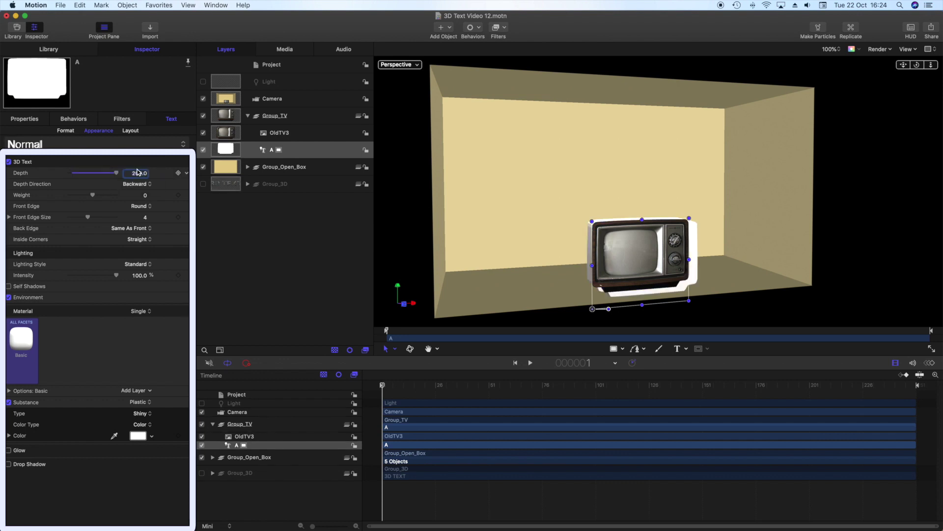
# Apply the Walnut wood material to all facets of the 3D TV glyph, with a Polish finish.
pyautogui.moveTo(916, 65); pyautogui.dragTo(862, 69)
pyautogui.click(22, 339)
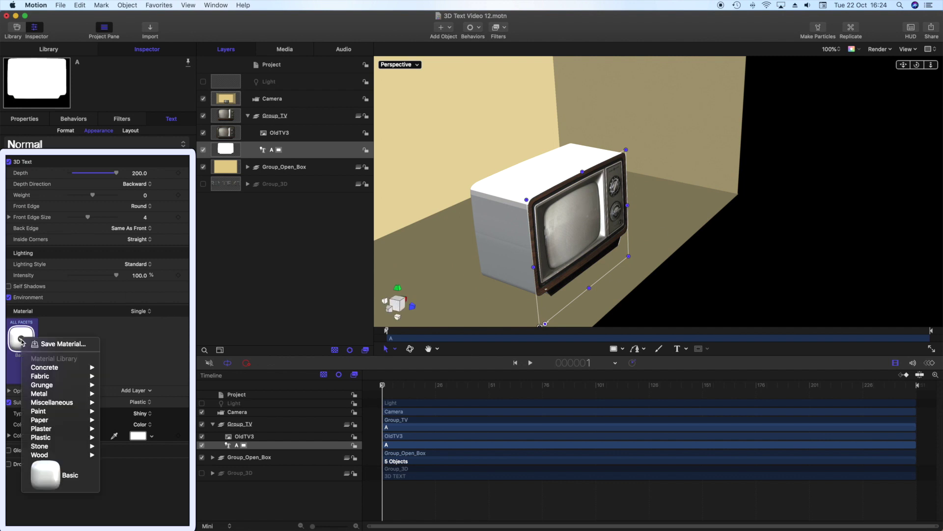
pyautogui.click(147, 480)
pyautogui.click(137, 403)
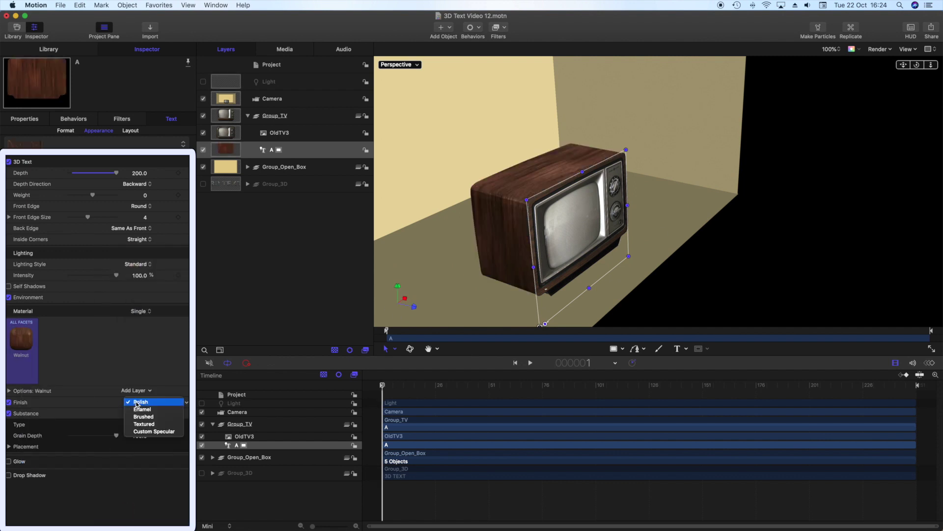
pyautogui.click(138, 401)
pyautogui.click(173, 402)
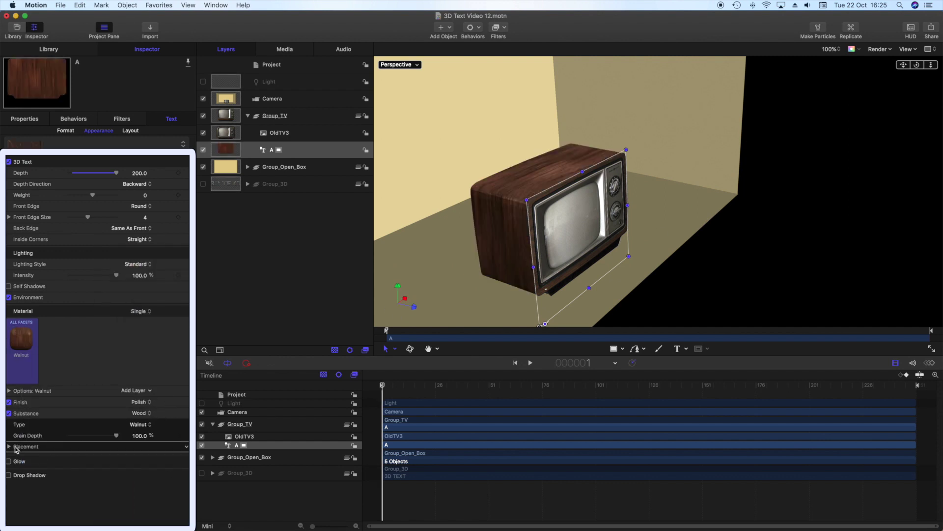
# Set the walnut texture's placement to position X 14, Y 39 px and scale 120%.
pyautogui.click(174, 446)
pyautogui.moveTo(91, 504)
pyautogui.mouseDown()
pyautogui.moveTo(74, 501)
pyautogui.moveTo(89, 501)
pyautogui.mouseUp()
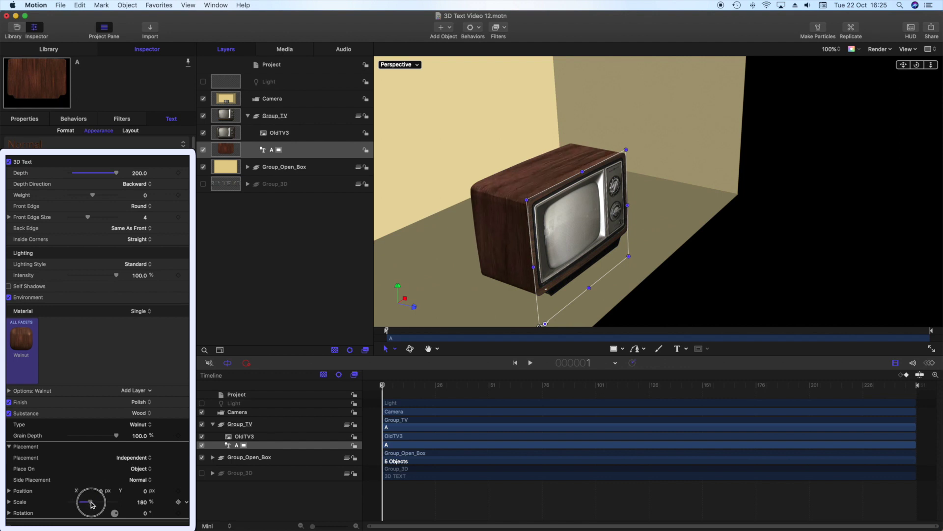
pyautogui.moveTo(143, 491)
pyautogui.mouseDown()
pyautogui.moveTo(107, 490)
pyautogui.moveTo(146, 514)
pyautogui.moveTo(145, 502)
pyautogui.mouseUp()
pyautogui.write('0')
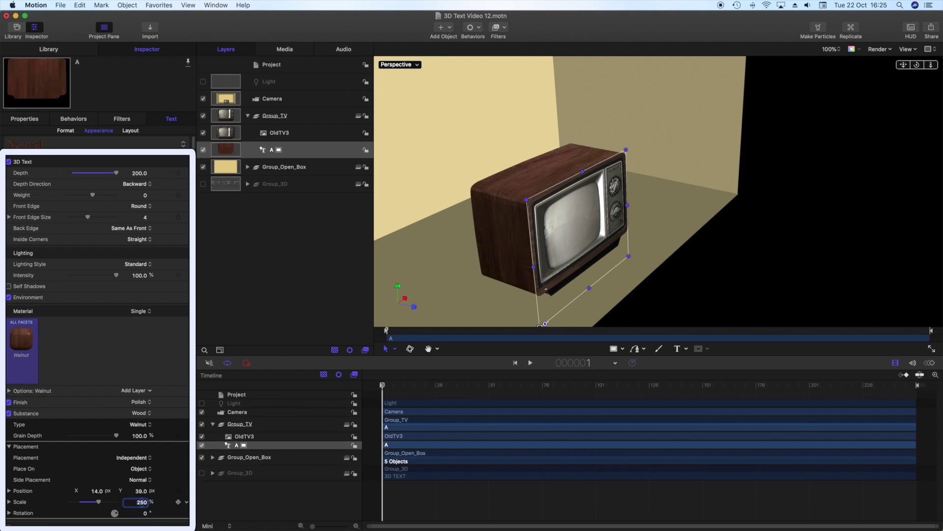
pyautogui.write('120')
pyautogui.press('Return')
# Set the 3D text's lighting style to Diagonal Left with an intensity of about 30.37%.
pyautogui.click(139, 264)
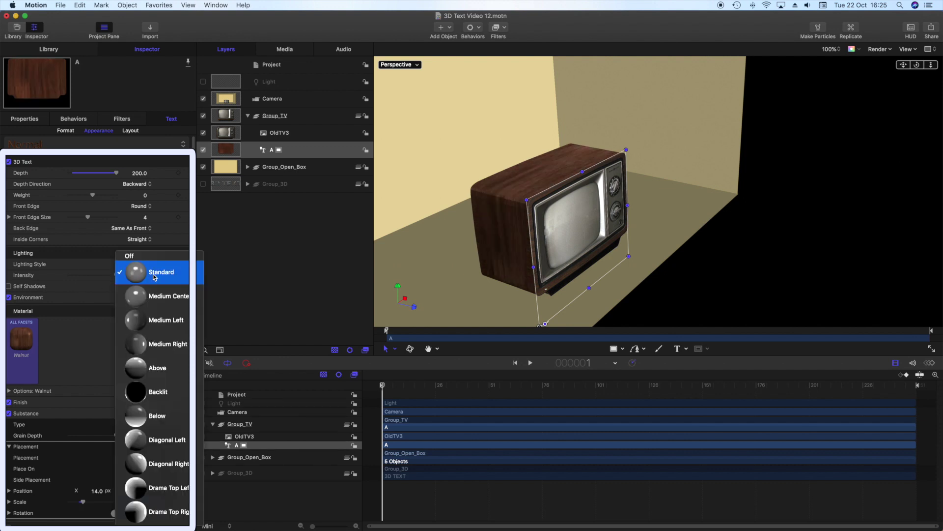
pyautogui.click(143, 241)
pyautogui.click(140, 263)
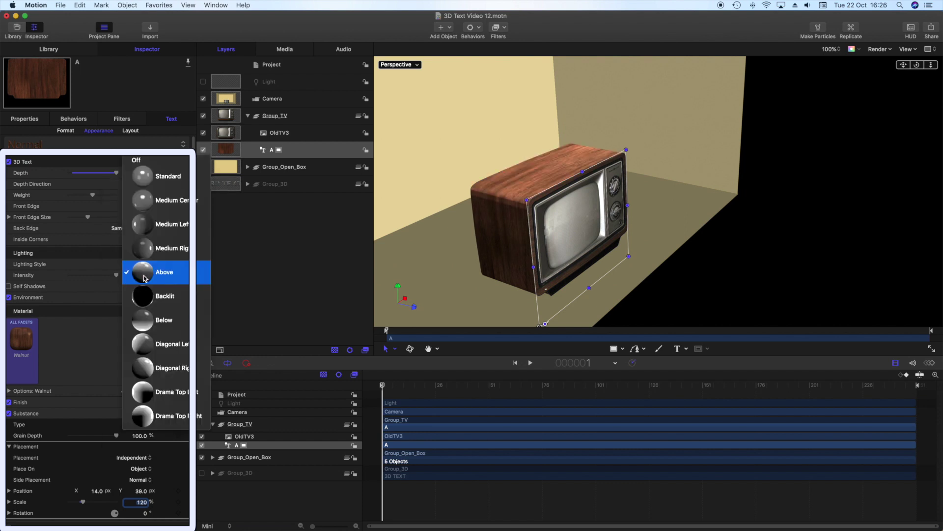
pyautogui.click(143, 343)
pyautogui.moveTo(90, 278); pyautogui.dragTo(83, 275)
pyautogui.moveTo(917, 64); pyautogui.dragTo(894, 66)
# Return to the Active Camera view, deselect the text and turn on the Light layer.
pyautogui.click(398, 65)
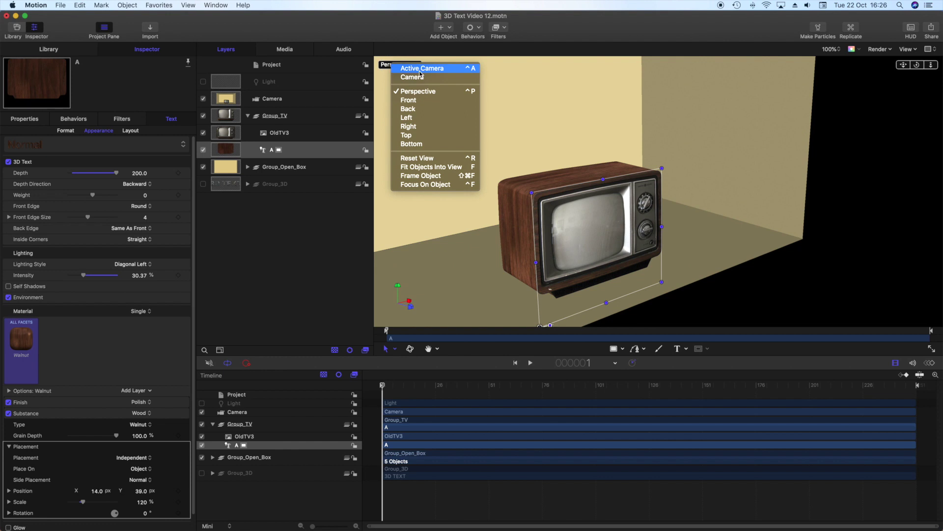
pyautogui.click(408, 66)
pyautogui.click(293, 213)
pyautogui.click(203, 82)
# Set the canvas zoom to 100% and orbit the active camera to show the side of the lit TV.
pyautogui.press('super+equal')
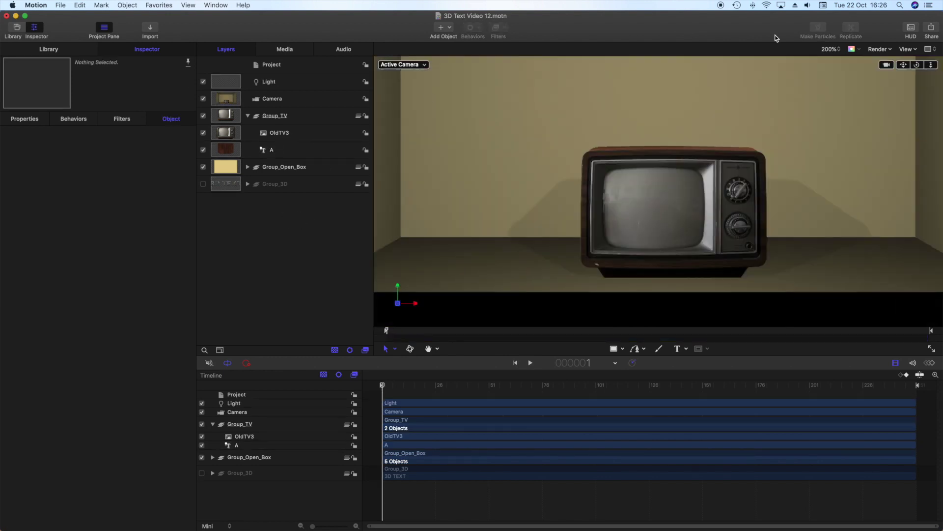
pyautogui.click(829, 49)
pyautogui.click(826, 58)
pyautogui.moveTo(917, 65); pyautogui.dragTo(323, 87)
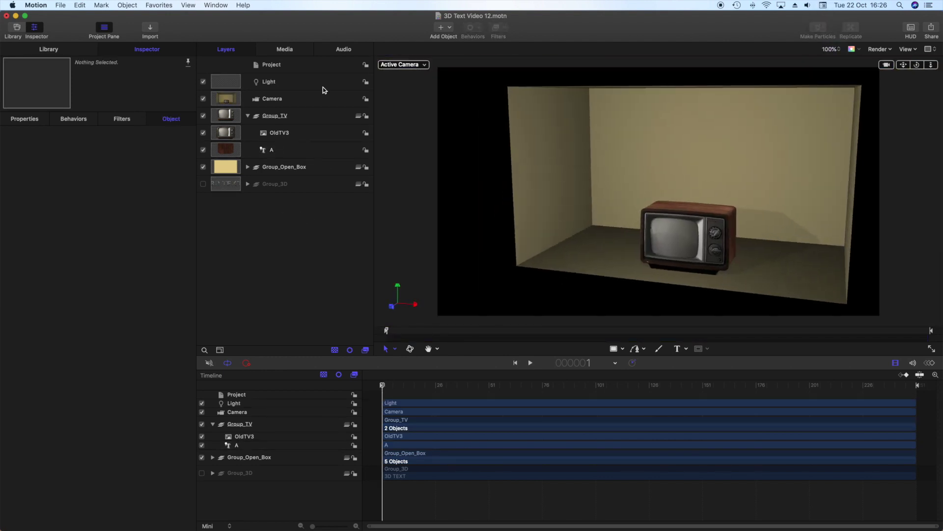